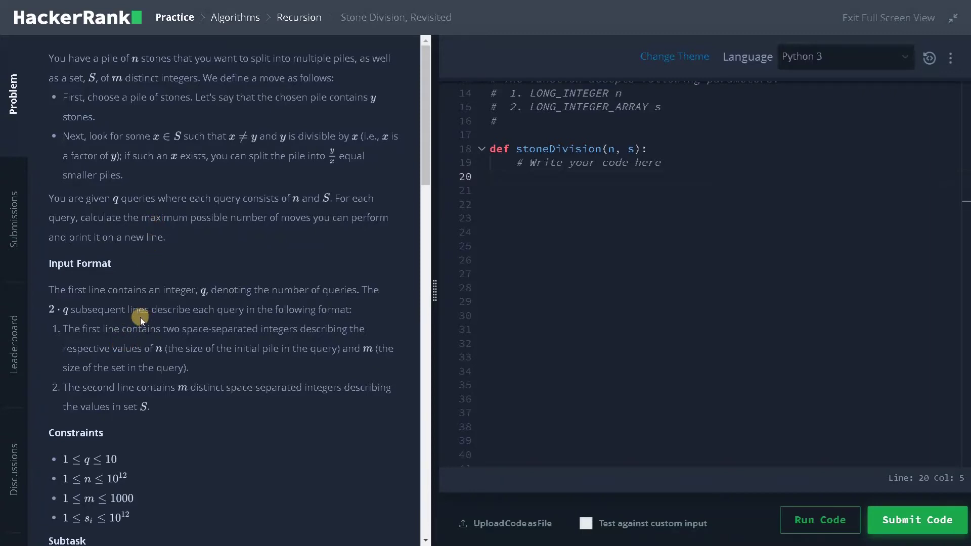
pyautogui.scroll(-3, 136, 311)
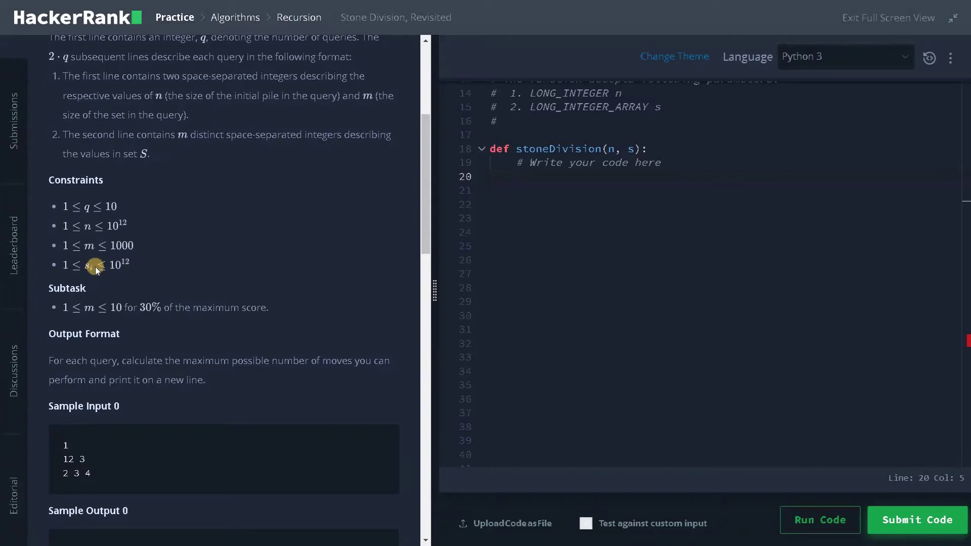
pyautogui.scroll(-2, 65, 332)
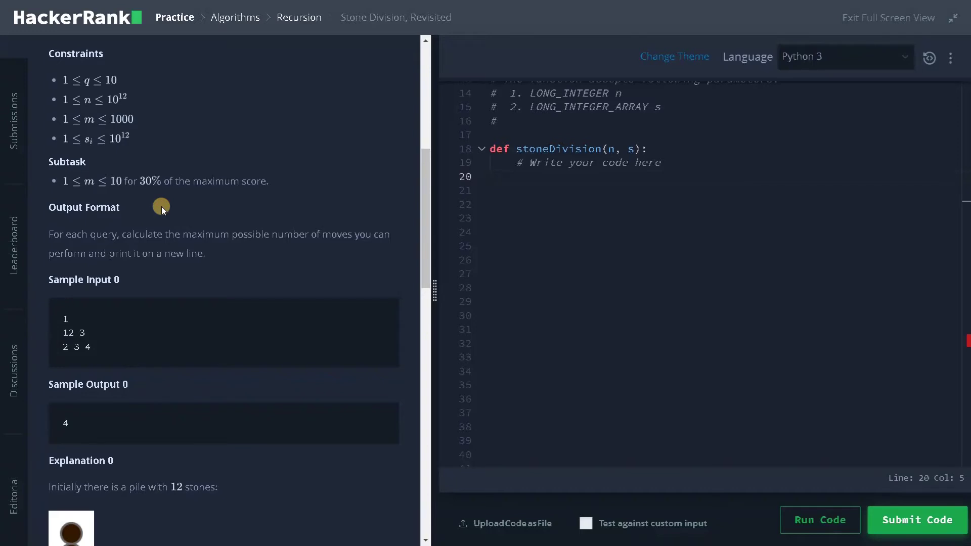
pyautogui.scroll(-2, 59, 232)
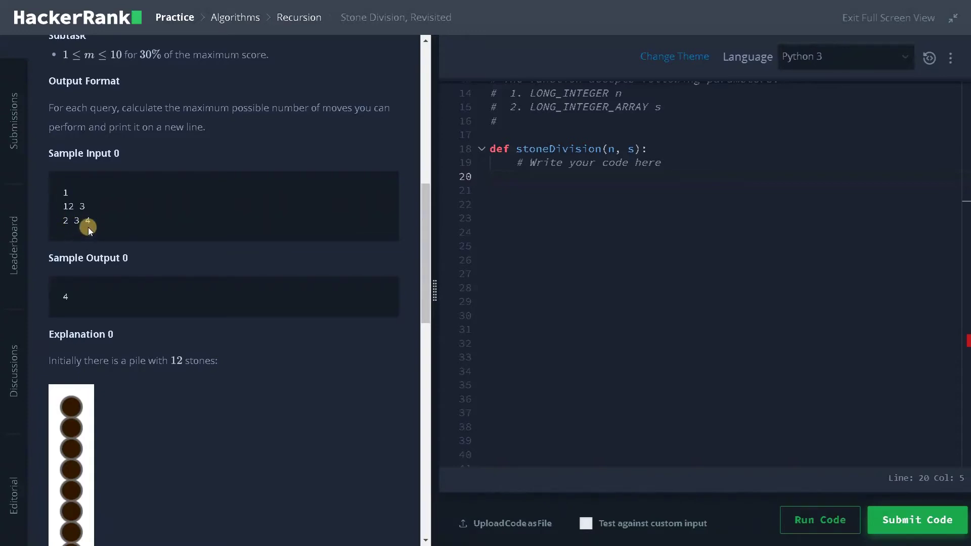
pyautogui.scroll(-2, 94, 250)
pyautogui.scroll(-2, 101, 302)
pyautogui.scroll(-1, 135, 264)
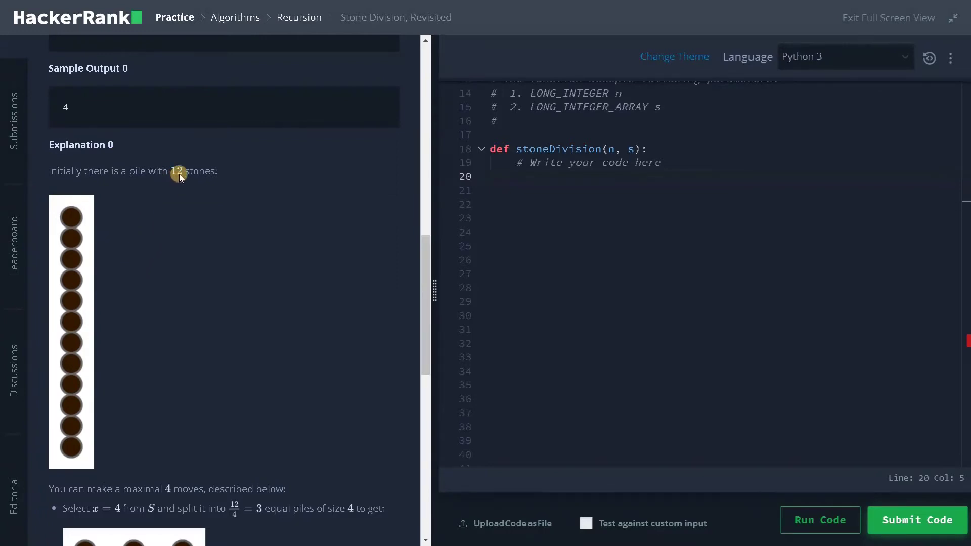
pyautogui.scroll(1, 119, 214)
pyautogui.scroll(-4, 116, 268)
pyautogui.scroll(-2, 82, 319)
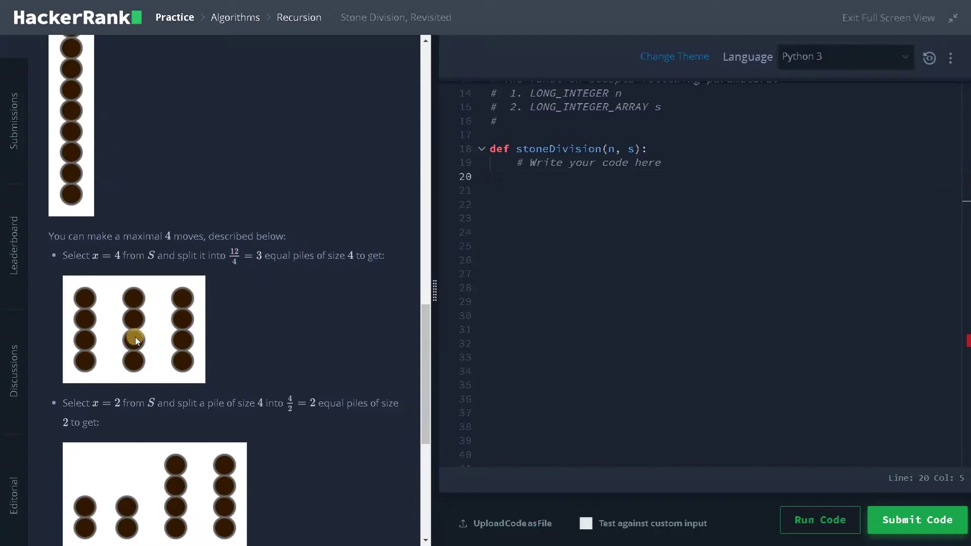
pyautogui.scroll(-3, 138, 325)
pyautogui.scroll(-3, 95, 310)
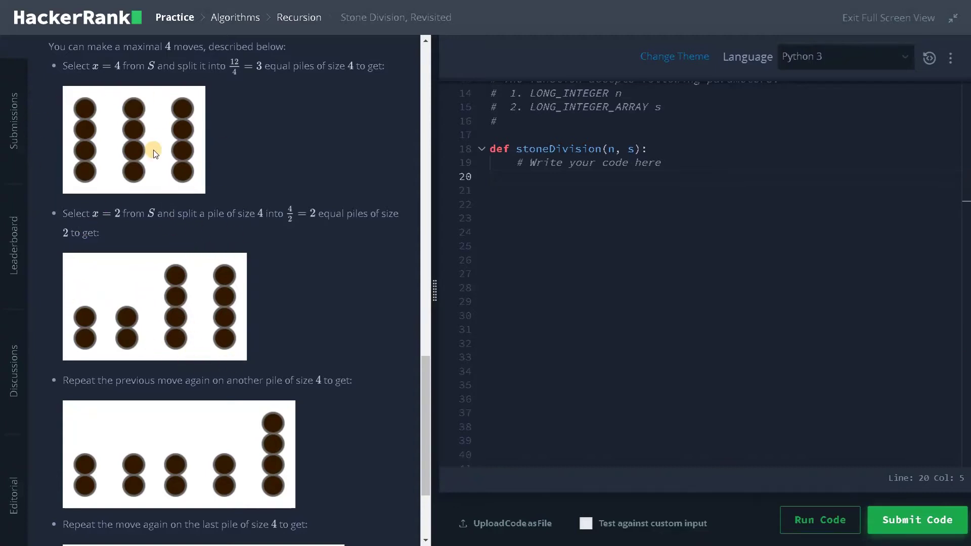
pyautogui.scroll(3, 154, 152)
pyautogui.scroll(3, 114, 175)
pyautogui.scroll(3, 78, 184)
pyautogui.scroll(2, 114, 205)
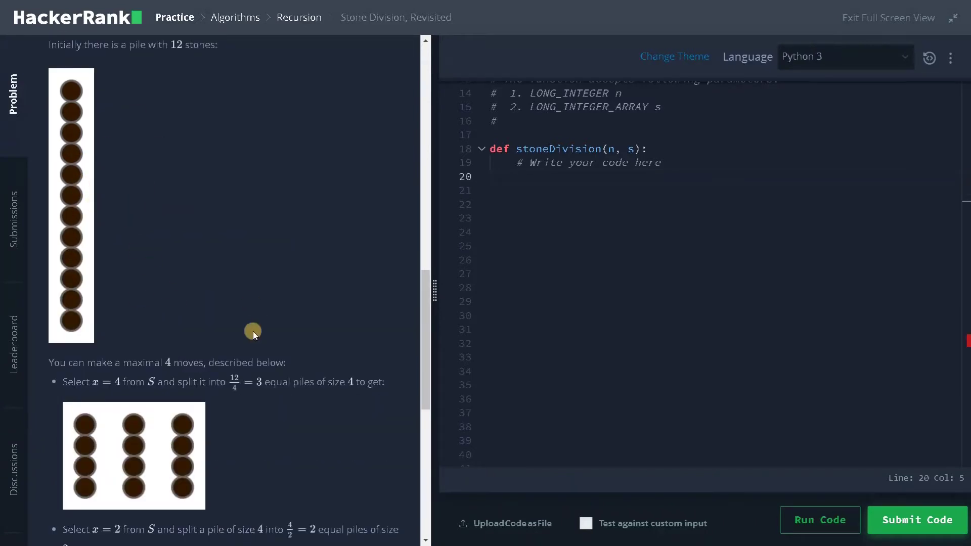
pyautogui.scroll(6, 215, 340)
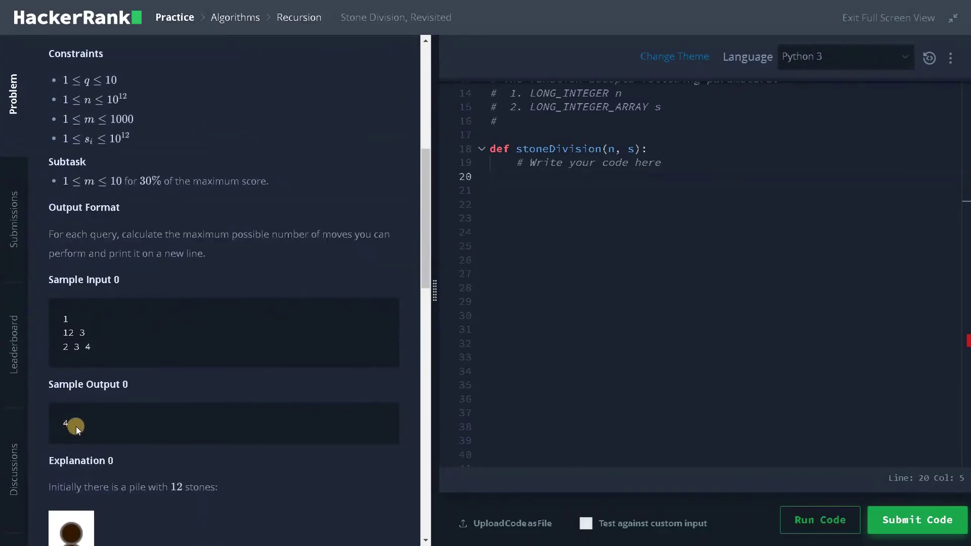
pyautogui.scroll(-6, 86, 424)
pyautogui.scroll(-4, 133, 334)
pyautogui.scroll(-2, 113, 303)
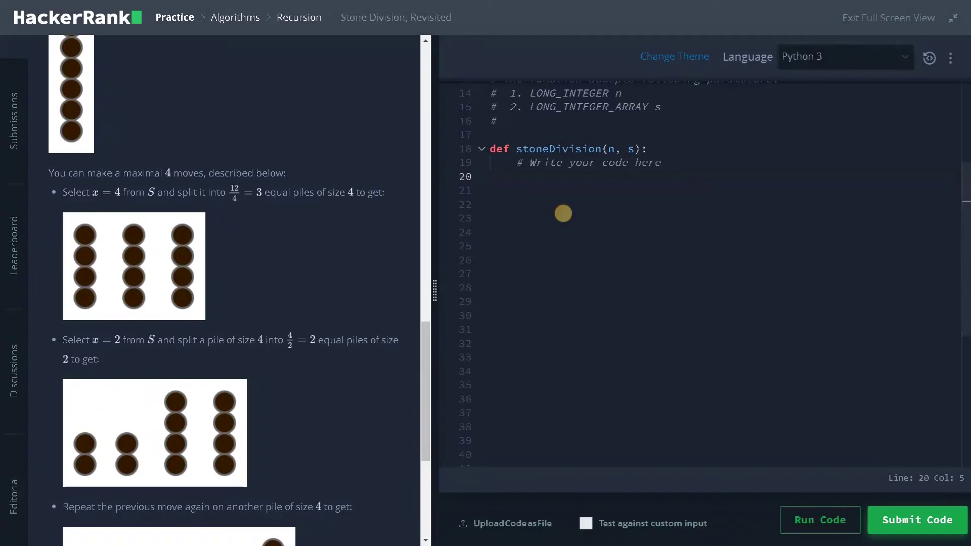
pyautogui.scroll(2, 194, 295)
pyautogui.scroll(5, 193, 295)
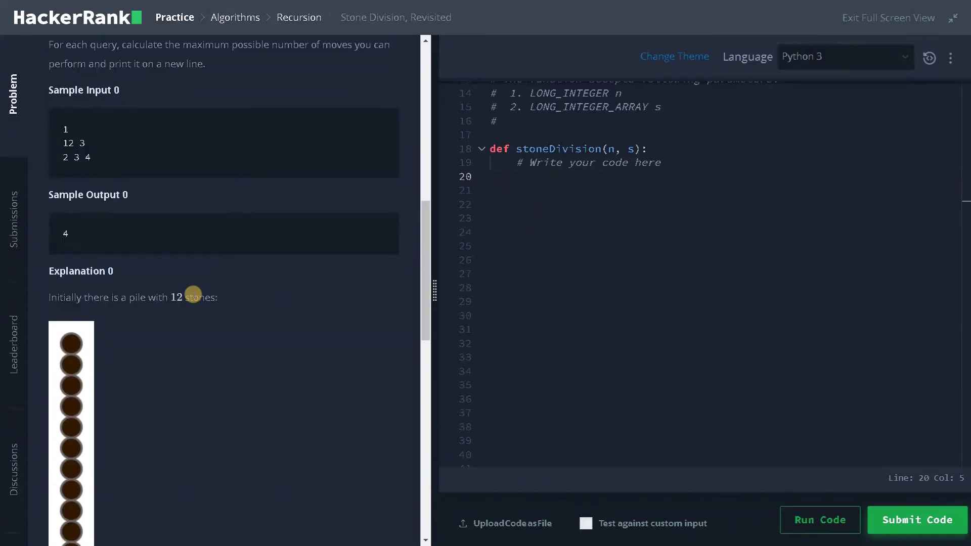
pyautogui.scroll(2, 193, 294)
# Add s.sort(), a '# memoization' comment and memo = {} to stoneDivision's body
pyautogui.click(554, 177)
pyautogui.write('s.')
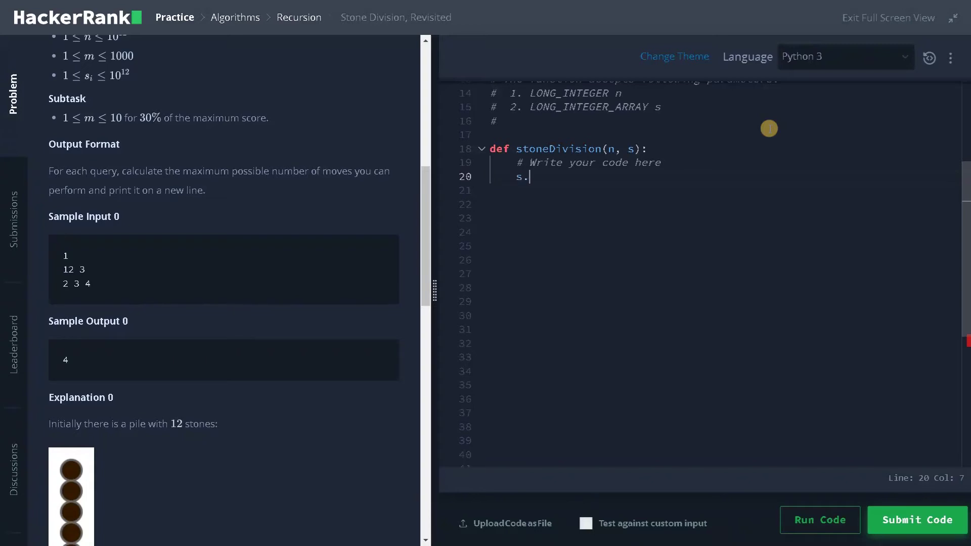
pyautogui.write('sort(')
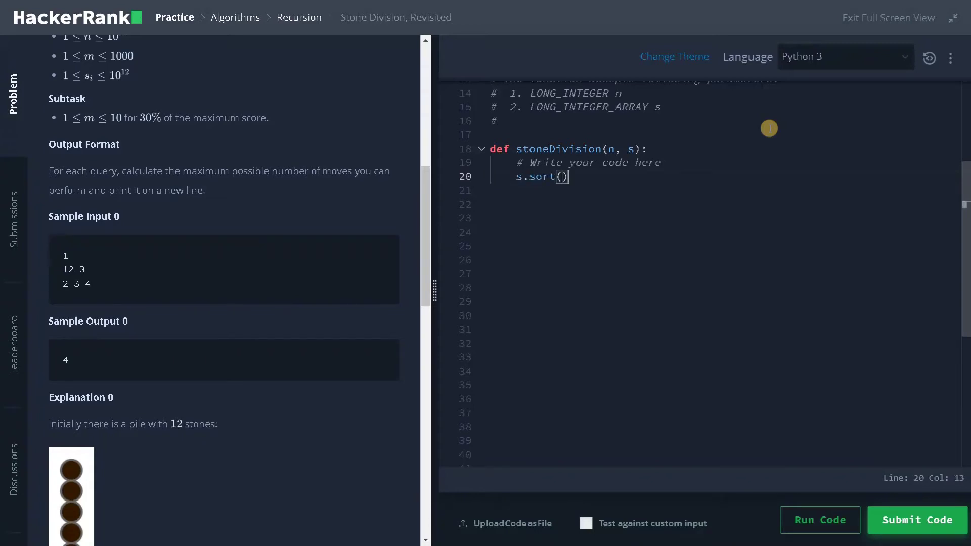
pyautogui.press('Return')
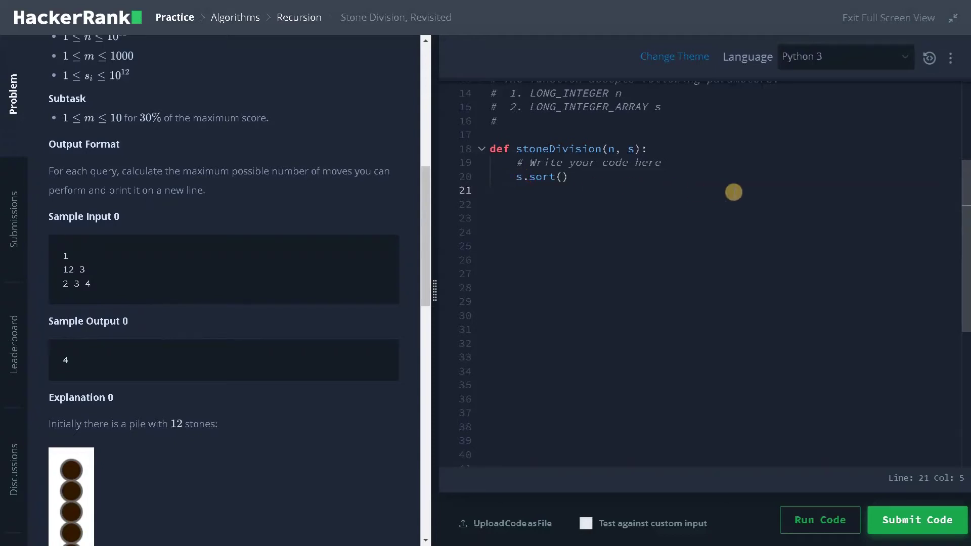
pyautogui.write('# ')
pyautogui.write('memo')
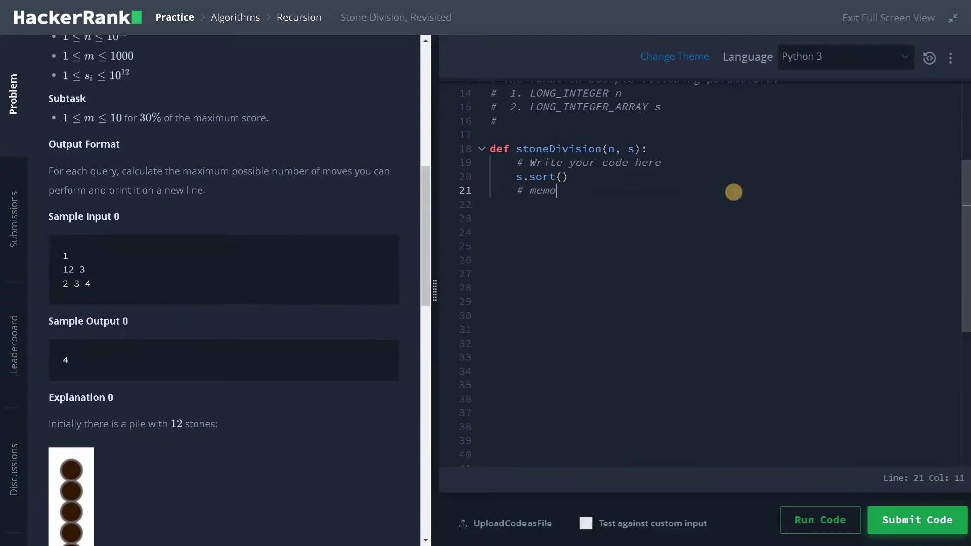
pyautogui.write('ization')
pyautogui.press('Return')
pyautogui.write('memo')
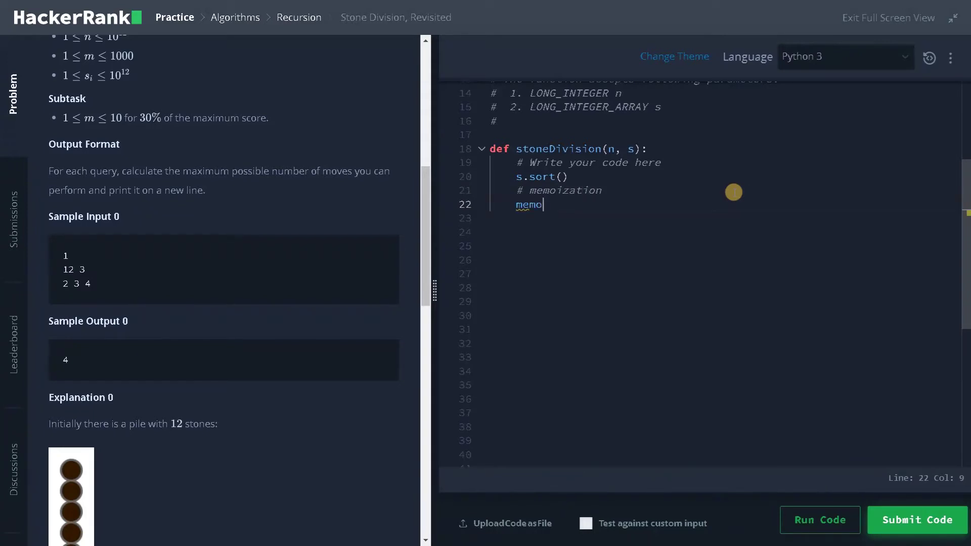
pyautogui.write(' = {')
pyautogui.press('Return')
pyautogui.press('Return')
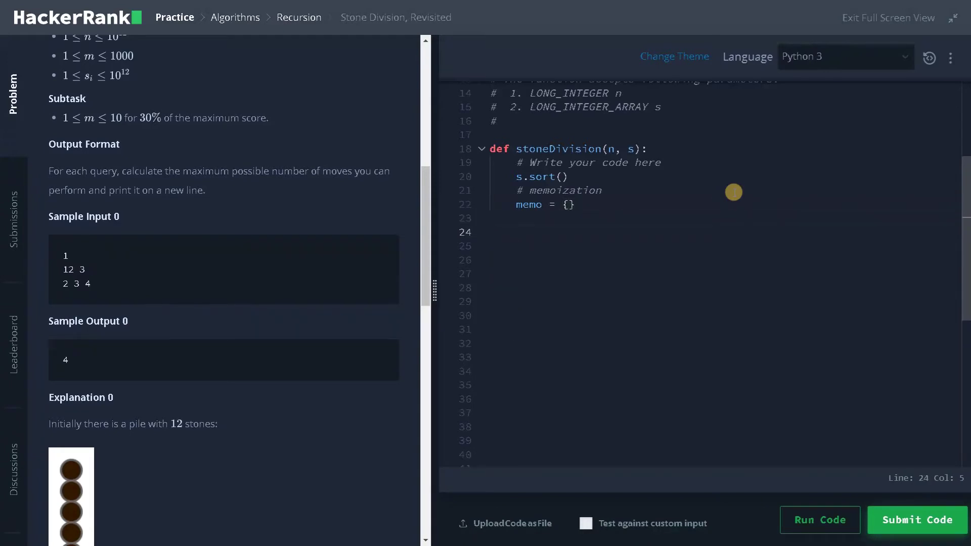
pyautogui.write('def helper(')
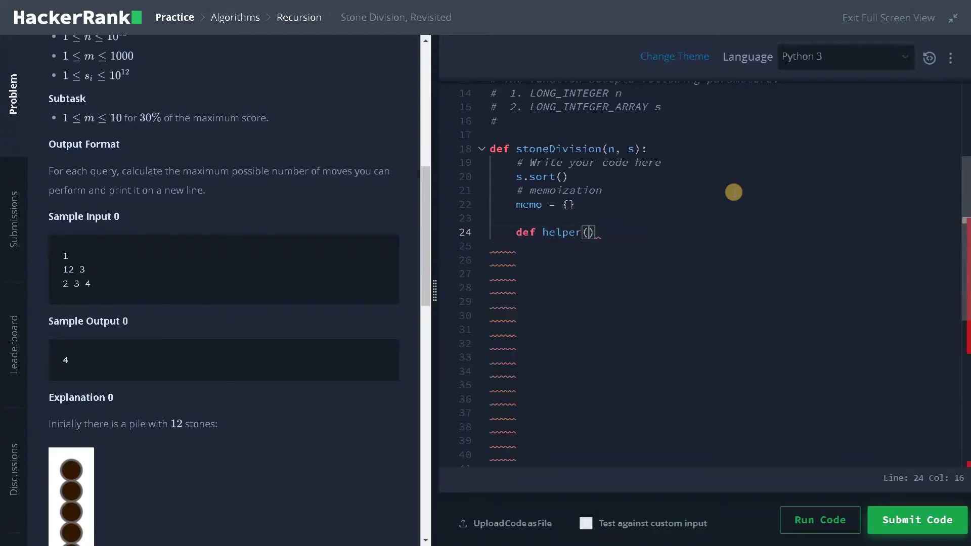
pyautogui.write('n, s, memo)')
pyautogui.write(':')
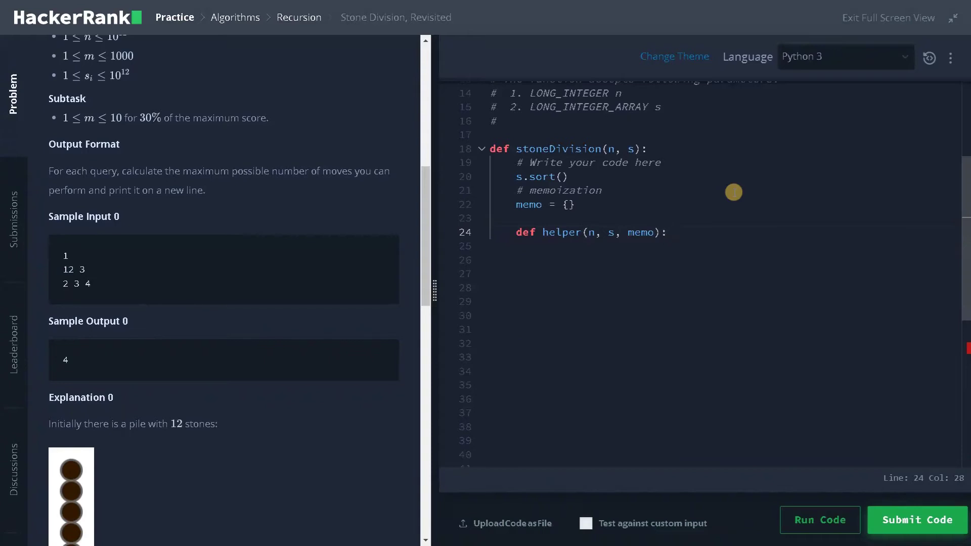
# Add the final return helper(n, s, memo) and open blank lines in the empty helper body
pyautogui.press('Return')
pyautogui.press('Return')
pyautogui.press('Return')
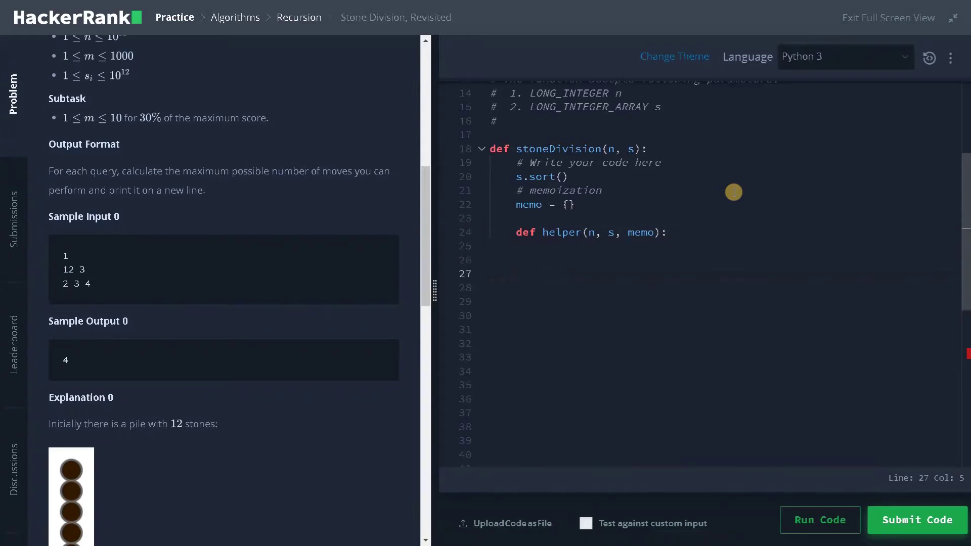
pyautogui.press('BackSpace')
pyautogui.write('return helper(')
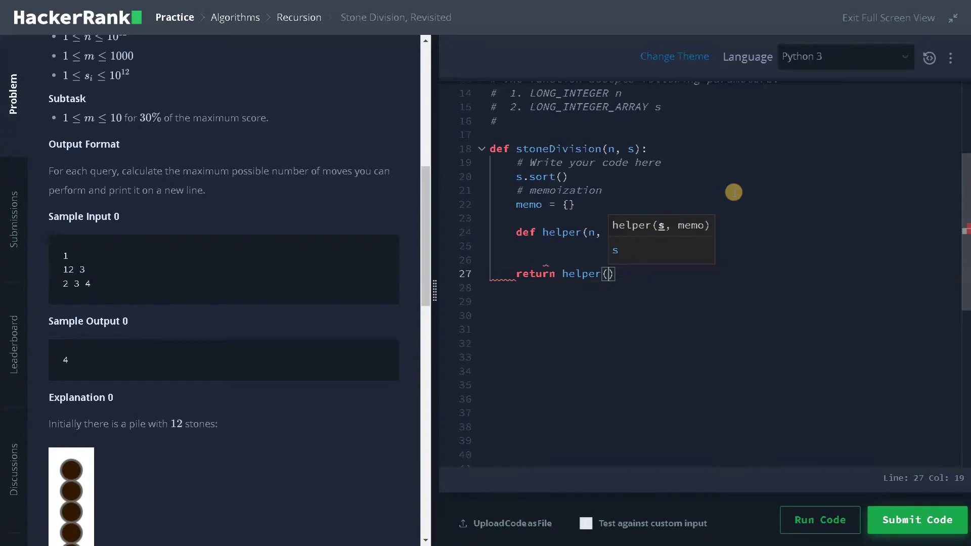
pyautogui.write('n, s, memo')
pyautogui.press('Up')
pyautogui.press('Up')
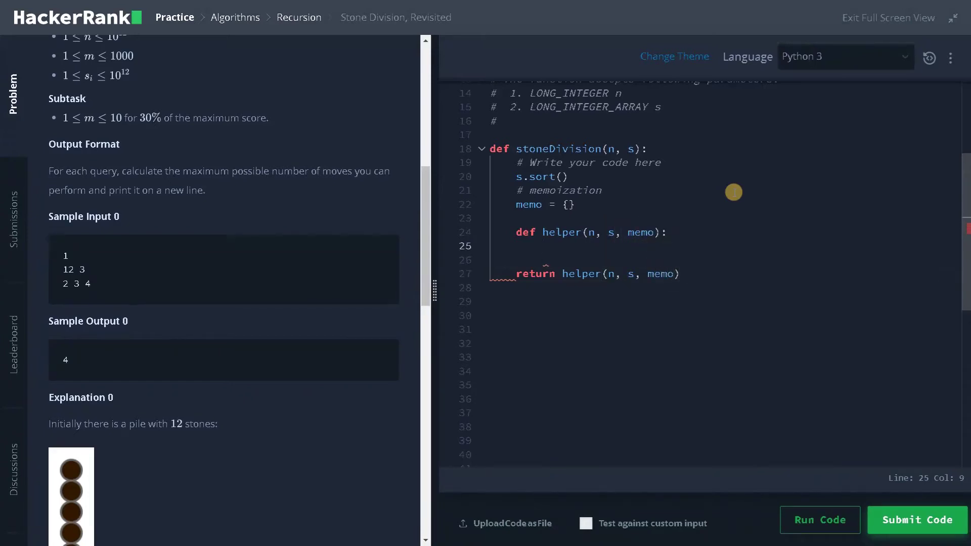
pyautogui.moveTo(603, 148); pyautogui.dragTo(641, 149)
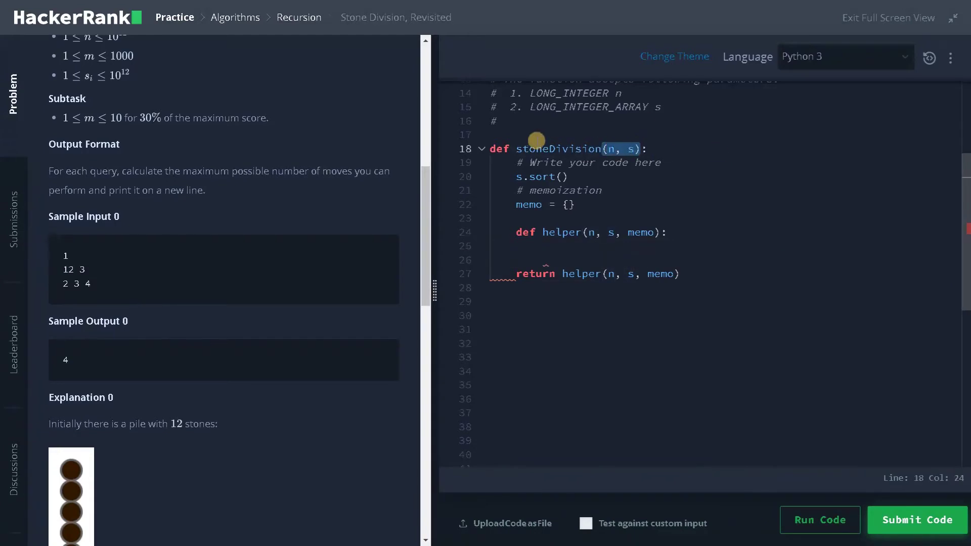
pyautogui.moveTo(517, 205); pyautogui.dragTo(576, 205)
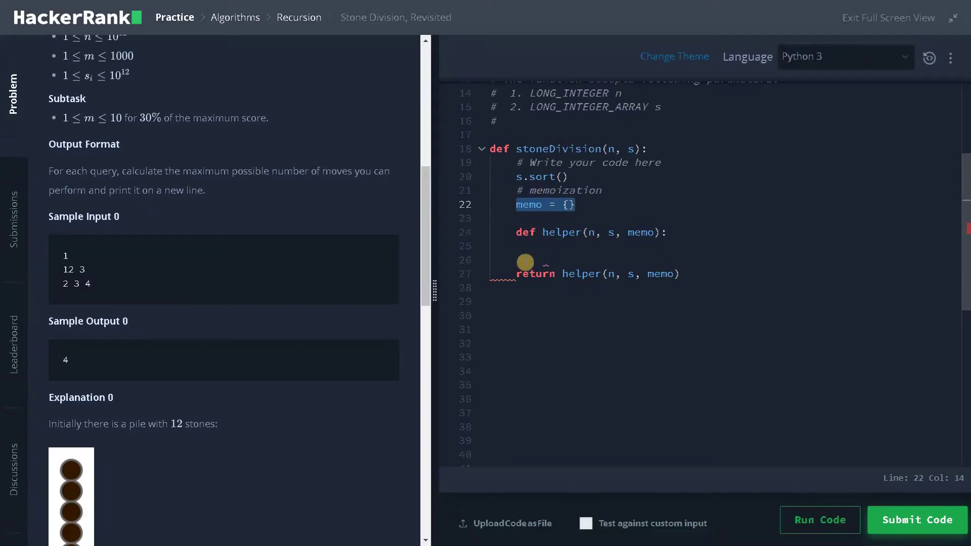
pyautogui.click(524, 262)
pyautogui.press('Return')
pyautogui.press('Return')
pyautogui.press('Return')
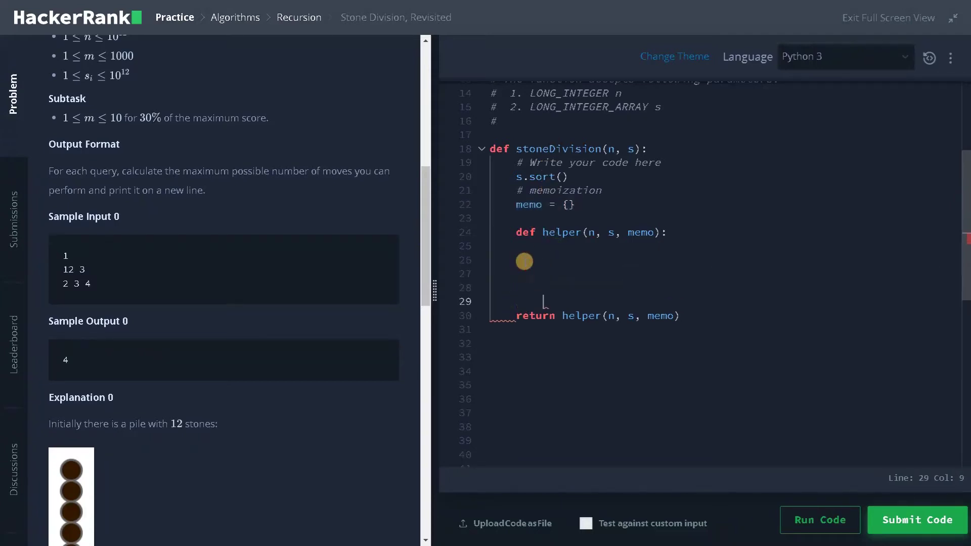
pyautogui.press('Return')
pyautogui.press('Return')
# Add a '# base condition' comment with 'if n==0 or n==1: return 0' to helper
pyautogui.click(549, 248)
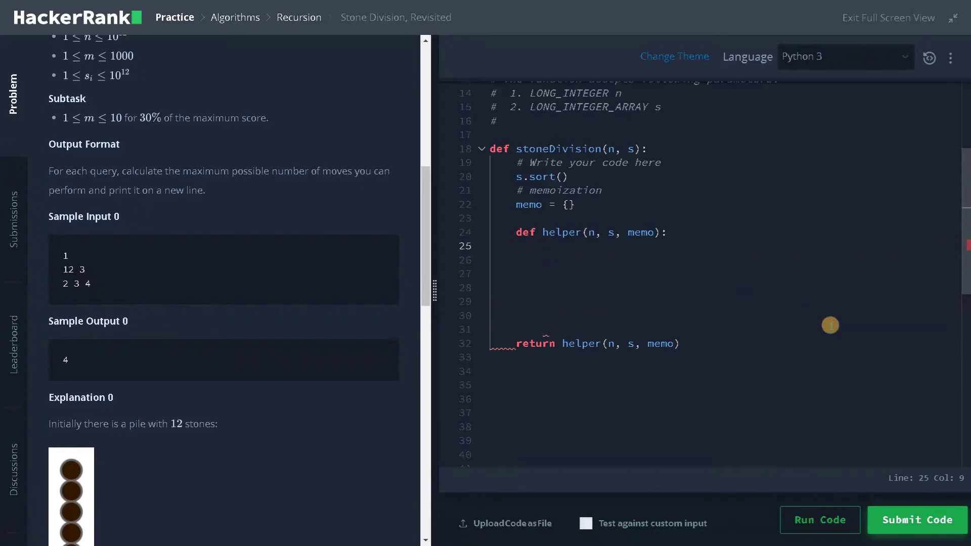
pyautogui.write('# base condition')
pyautogui.press('Return')
pyautogui.write('if n==0 ')
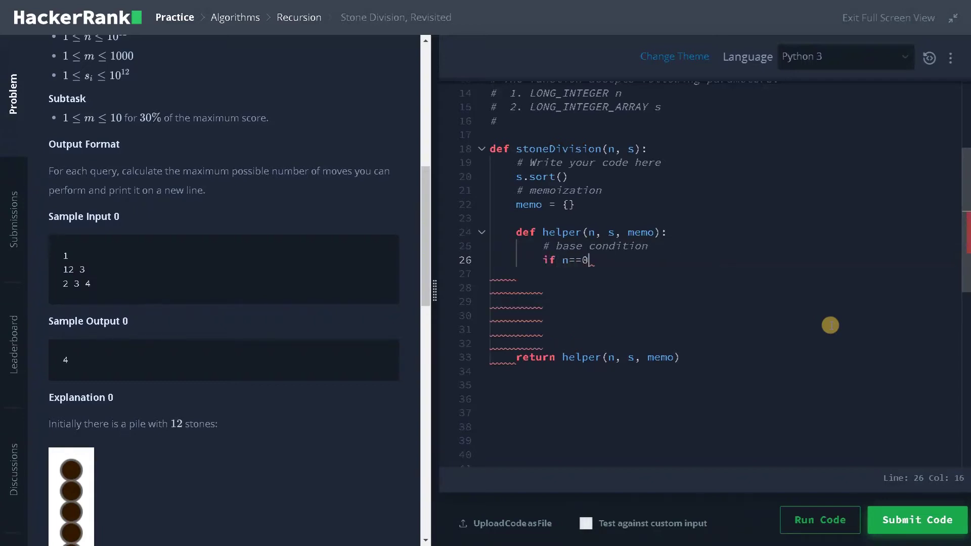
pyautogui.write('or n==1')
pyautogui.write(':')
pyautogui.press('Return')
pyautogui.write('retu')
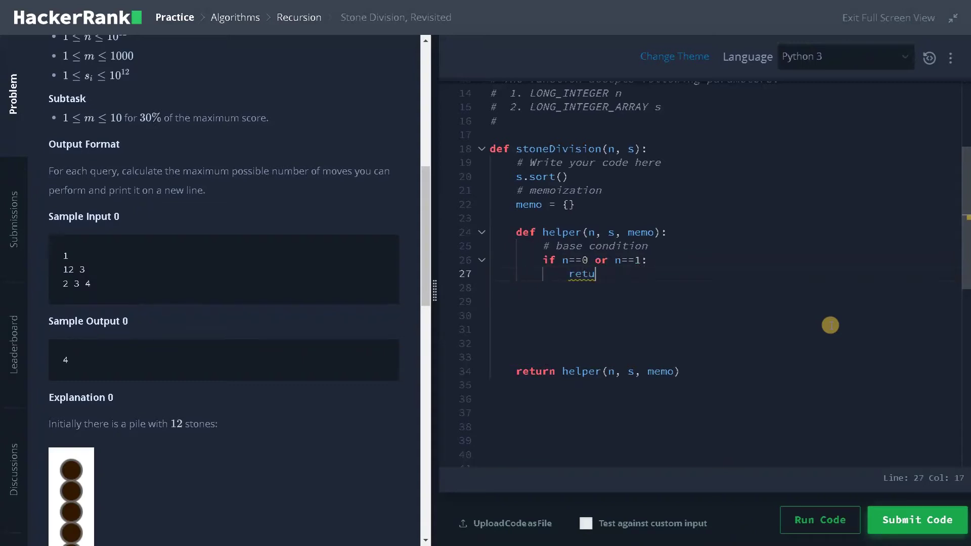
pyautogui.write('rn 0')
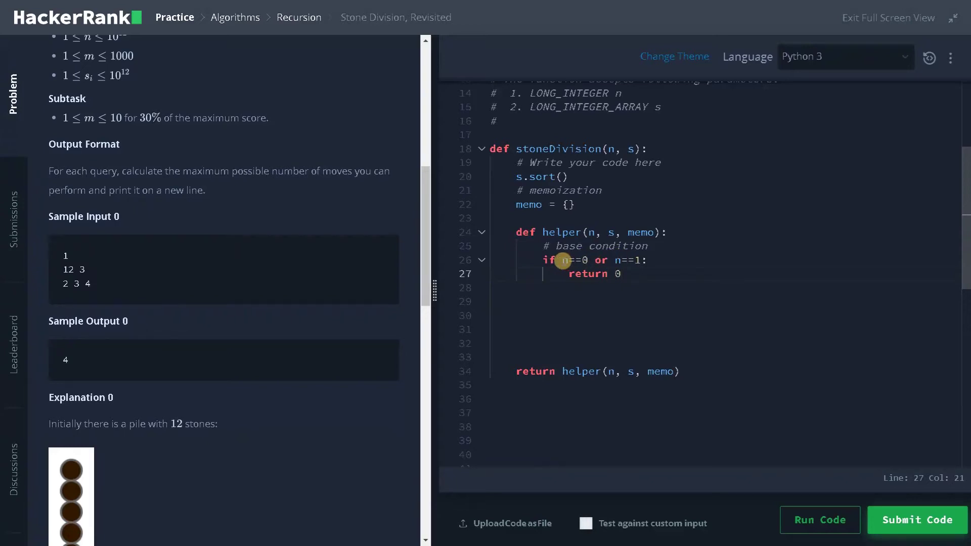
pyautogui.click(561, 260)
pyautogui.moveTo(561, 260); pyautogui.dragTo(644, 260)
# Add a '# check in memo' comment with 'if n in memo: return memo[n]', fixing the return typo
pyautogui.click(576, 288)
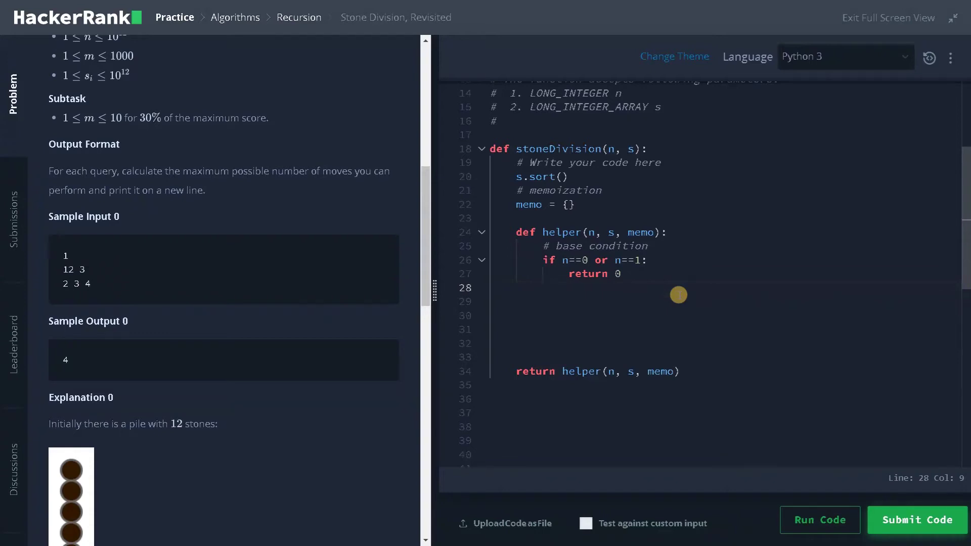
pyautogui.write('# che')
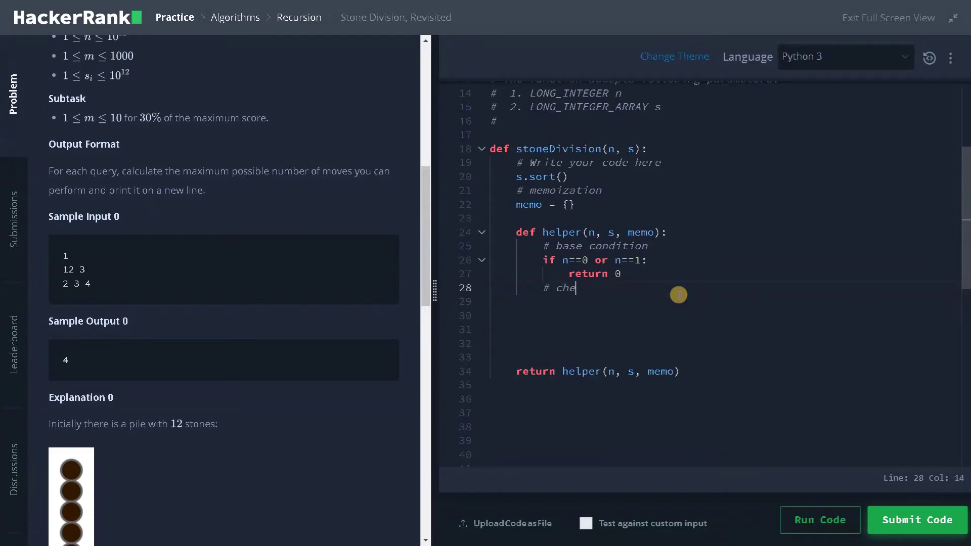
pyautogui.write('ck in memo')
pyautogui.press('Return')
pyautogui.write('if ')
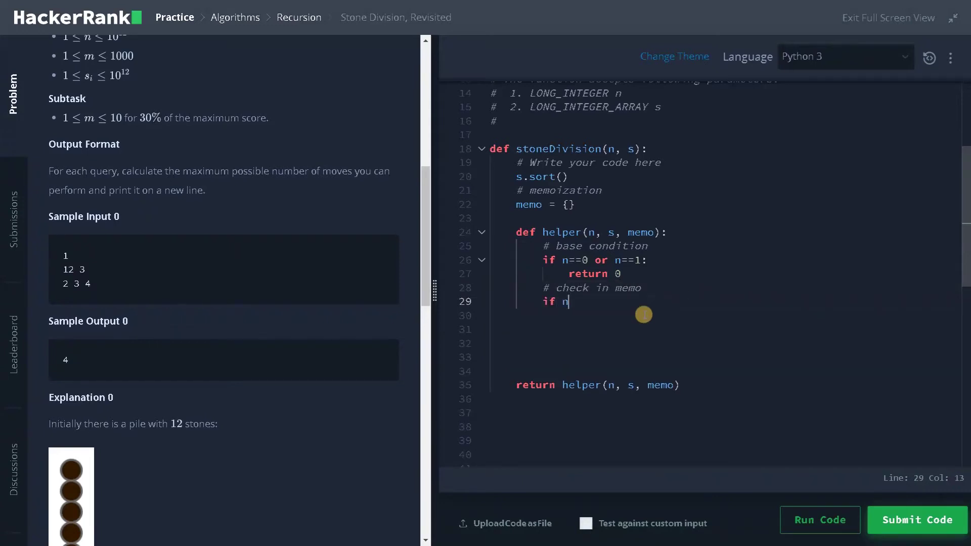
pyautogui.write('n in memo')
pyautogui.write(':')
pyautogui.press('Return')
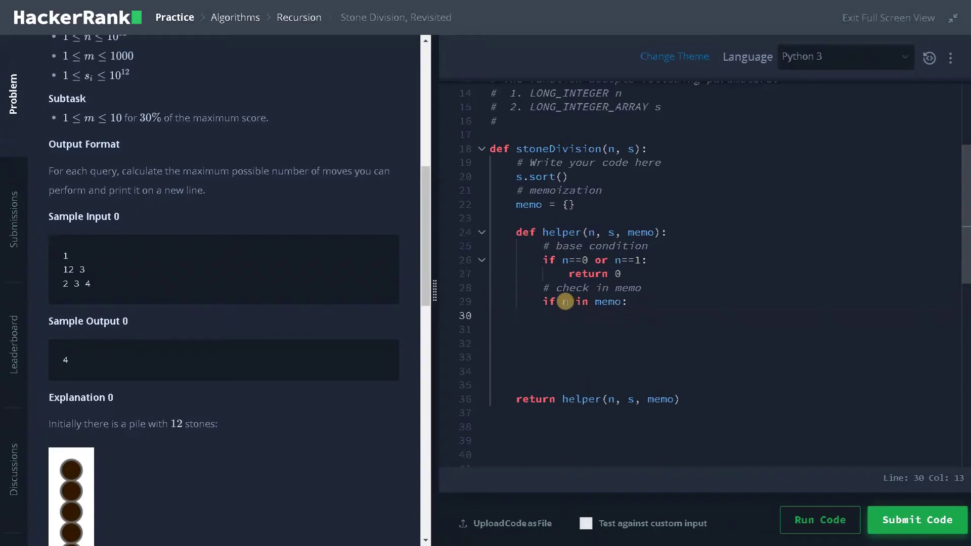
pyautogui.doubleClick(565, 301)
pyautogui.doubleClick(607, 301)
pyautogui.click(607, 315)
pyautogui.write('return m')
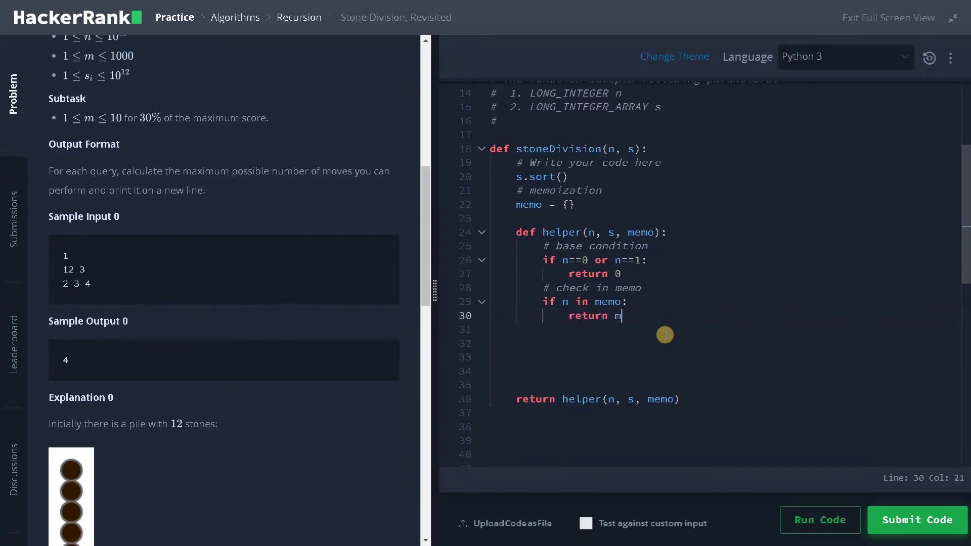
pyautogui.write('emo[n')
pyautogui.click(667, 317)
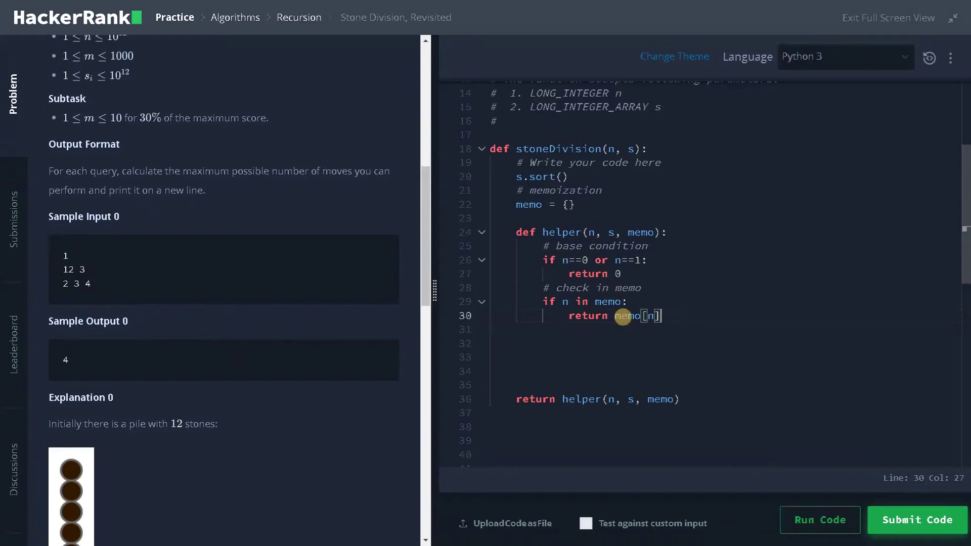
pyautogui.scroll(-2, 229, 378)
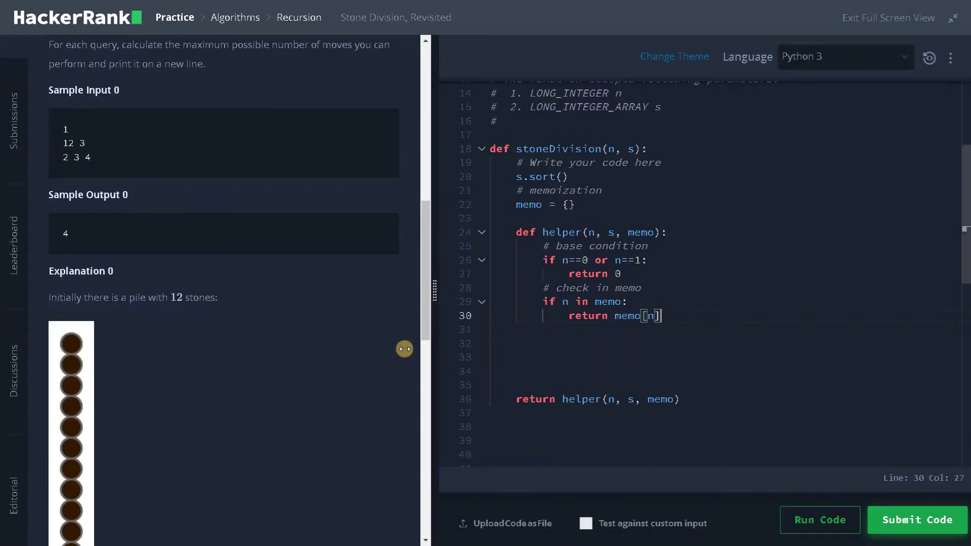
pyautogui.scroll(-2, 315, 366)
pyautogui.scroll(-2, 188, 385)
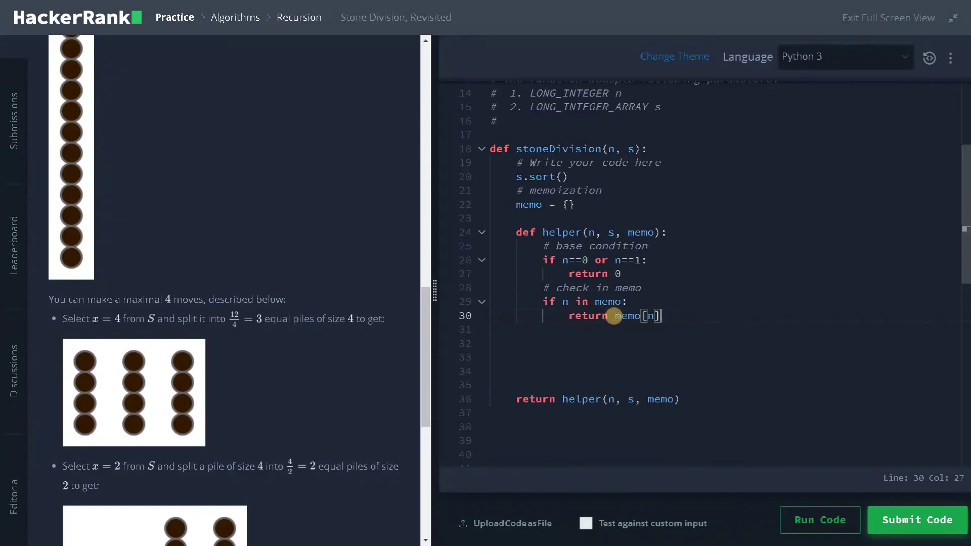
# Add a '# main logic' comment and a for loop over s in helper
pyautogui.click(553, 340)
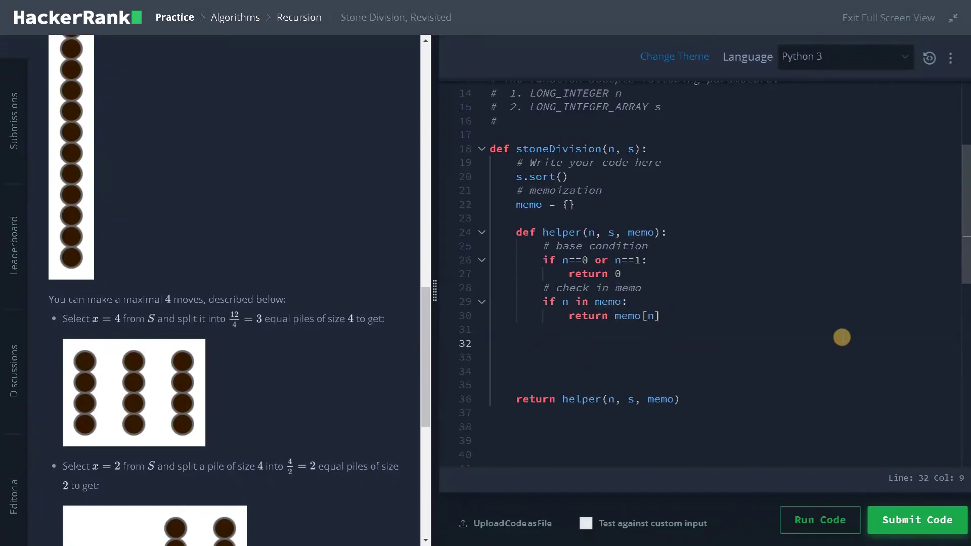
pyautogui.write('# ')
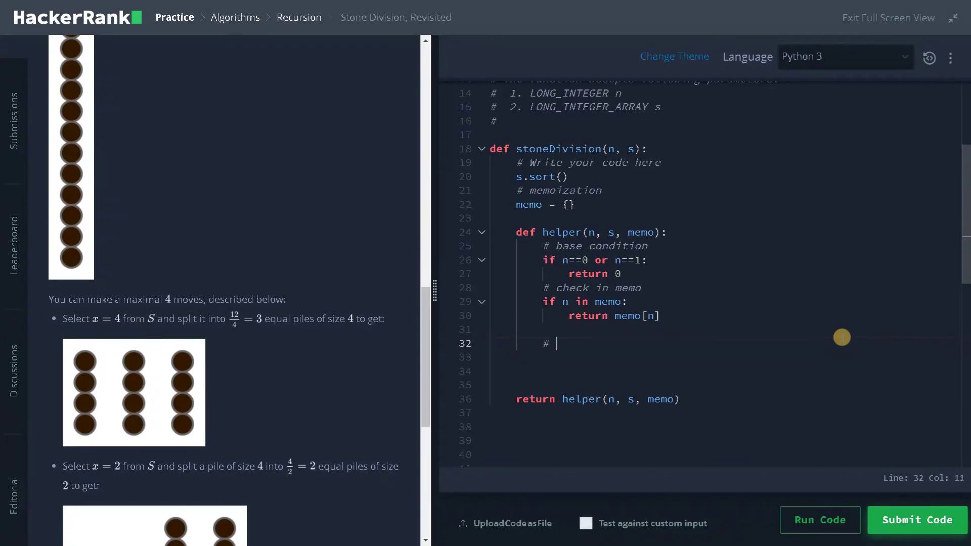
pyautogui.write('main logi')
pyautogui.write('c')
pyautogui.press('Return')
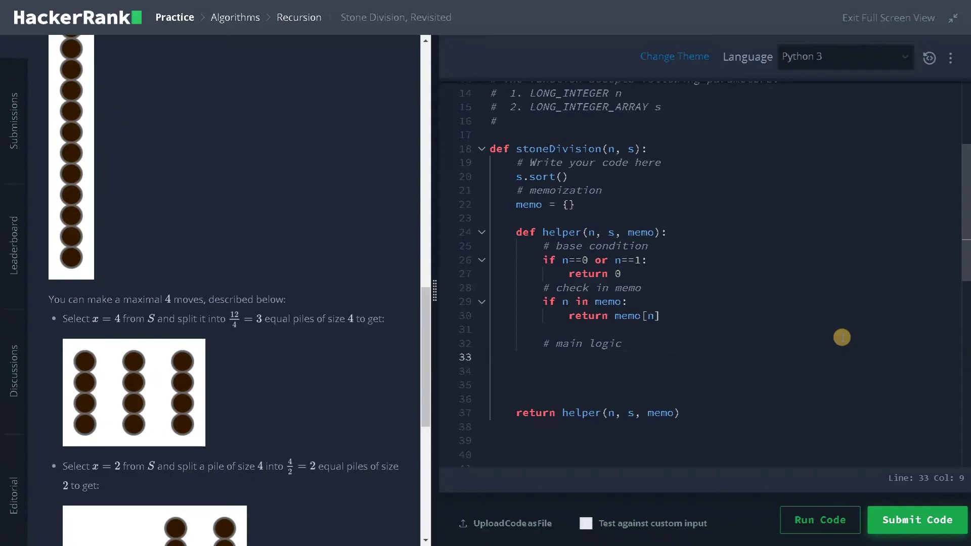
pyautogui.write('for x in s:')
pyautogui.press('Return')
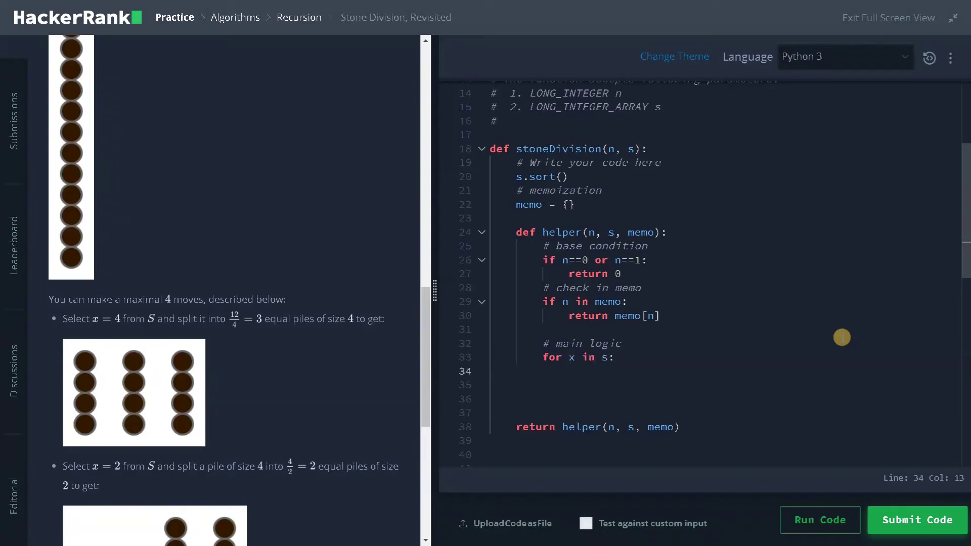
pyautogui.doubleClick(605, 357)
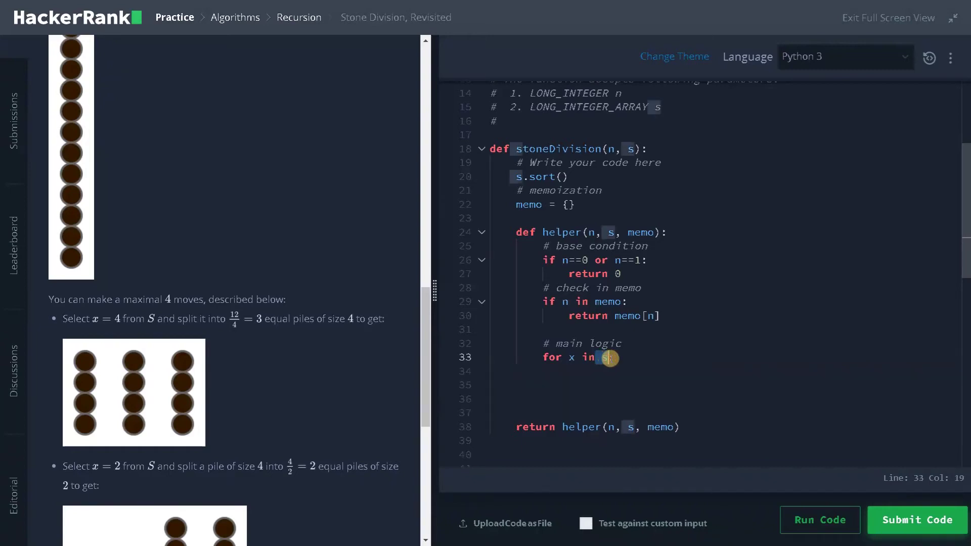
pyautogui.write(':')
pyautogui.click(576, 372)
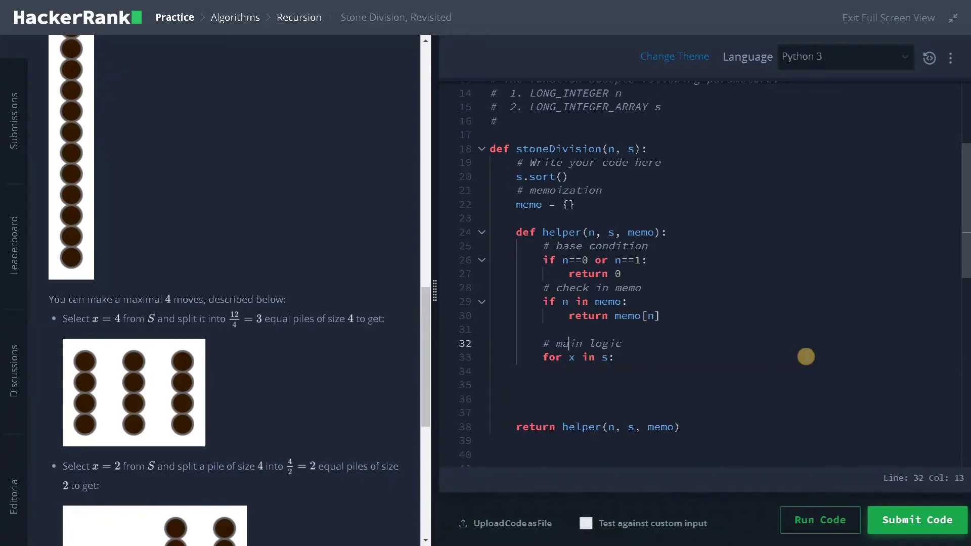
# Insert maxMoves = 0 above the loop and moves = 0 inside it
pyautogui.press('Up')
pyautogui.press('Up')
pyautogui.press('End')
pyautogui.press('Return')
pyautogui.write('max')
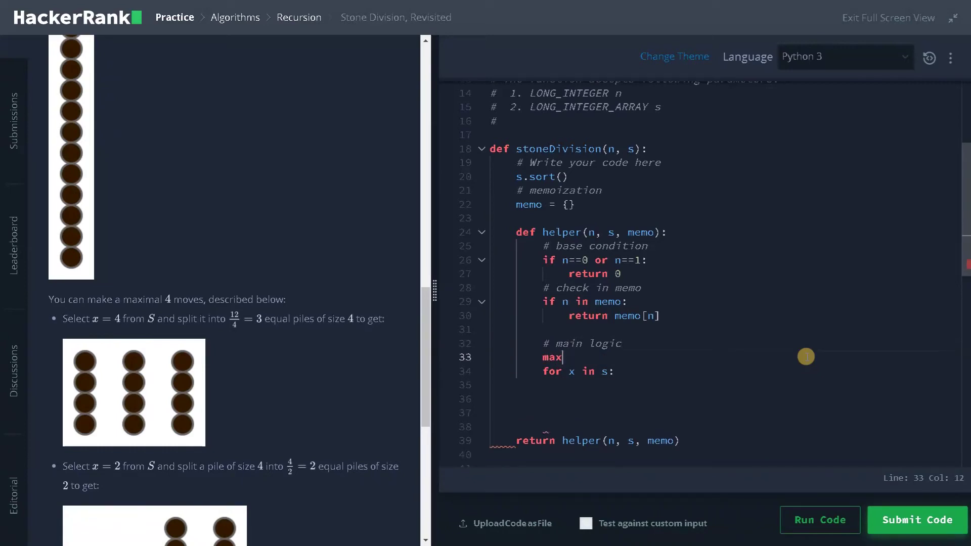
pyautogui.write('Moves = ')
pyautogui.write('0')
pyautogui.press('Down')
pyautogui.press('Down')
pyautogui.write('moves ')
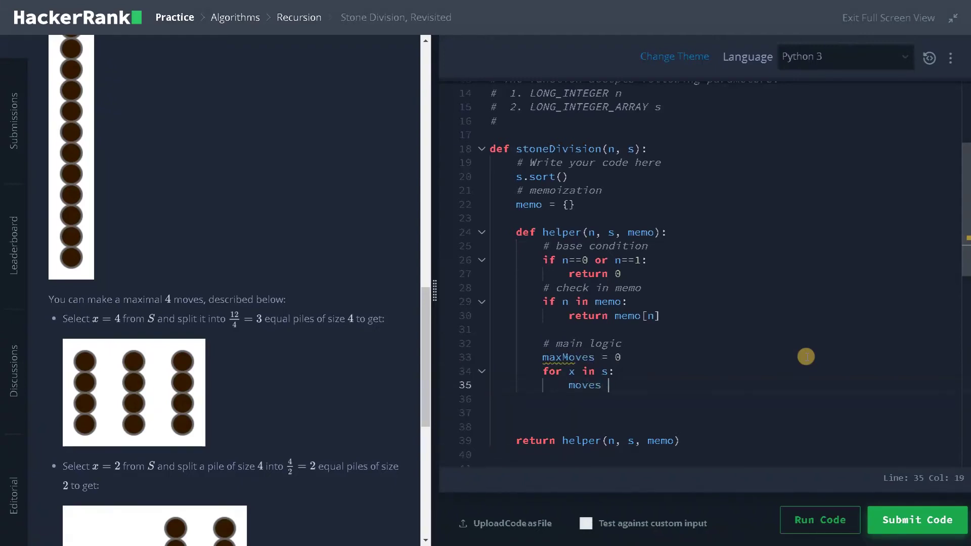
pyautogui.write('= 0')
pyautogui.press('Return')
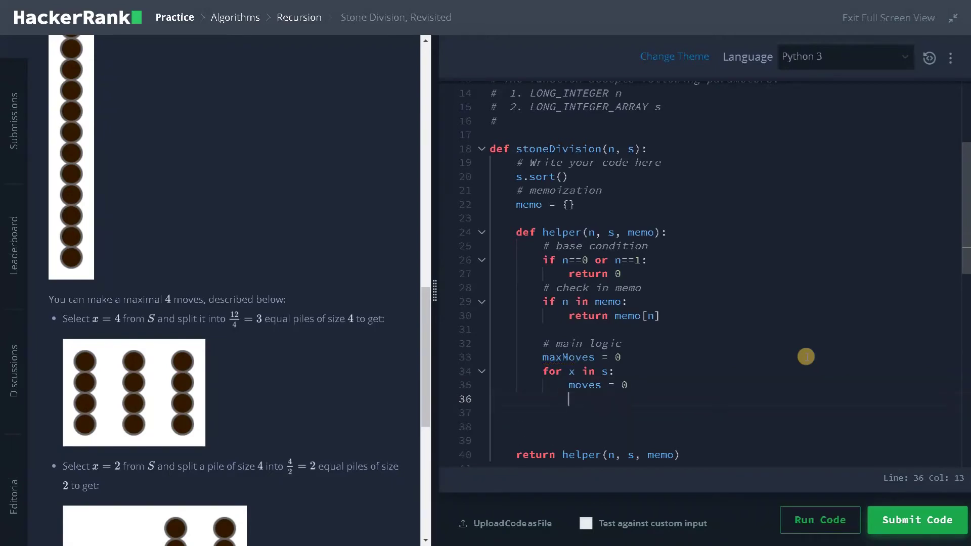
pyautogui.write('if n <= i:')
# Add 'if n <= x: break' in the loop, correcting the mistyped i to x
pyautogui.press('Return')
pyautogui.write('break')
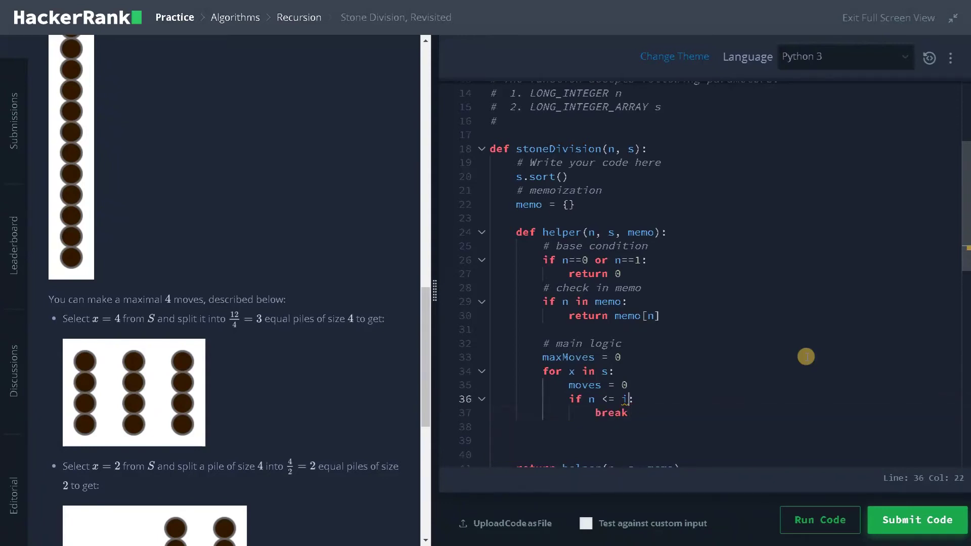
pyautogui.press('Up')
pyautogui.press('Left')
pyautogui.press('BackSpace')
pyautogui.write('x')
pyautogui.press('Down')
pyautogui.press('End')
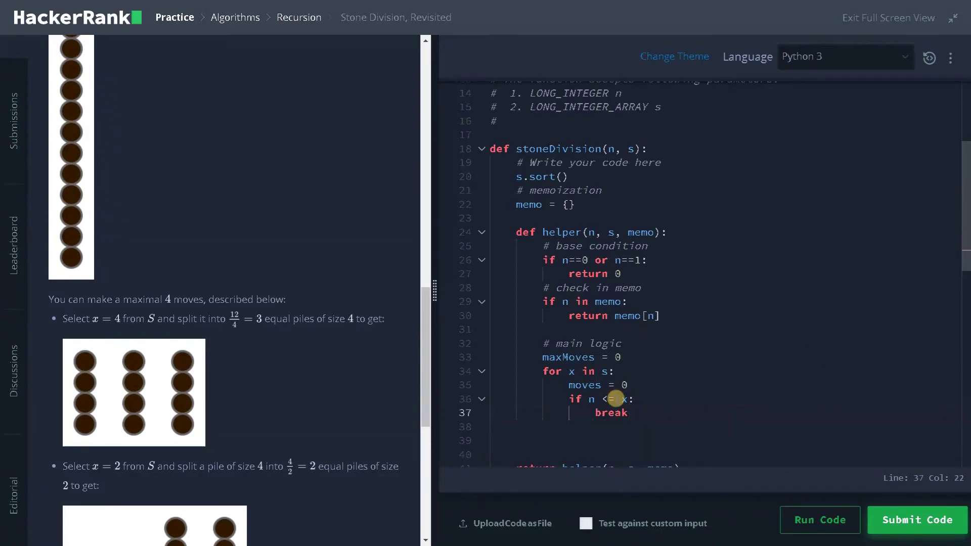
pyautogui.click(592, 400)
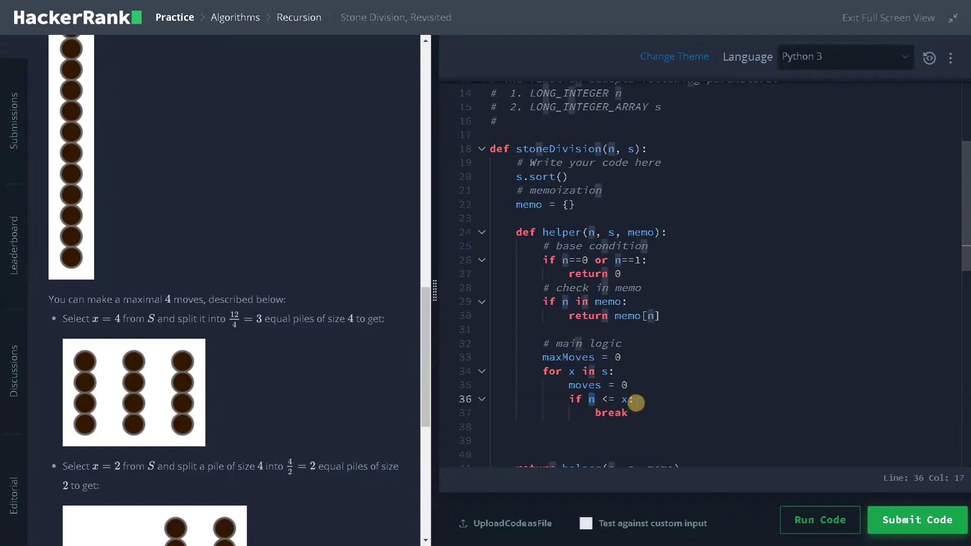
pyautogui.click(623, 399)
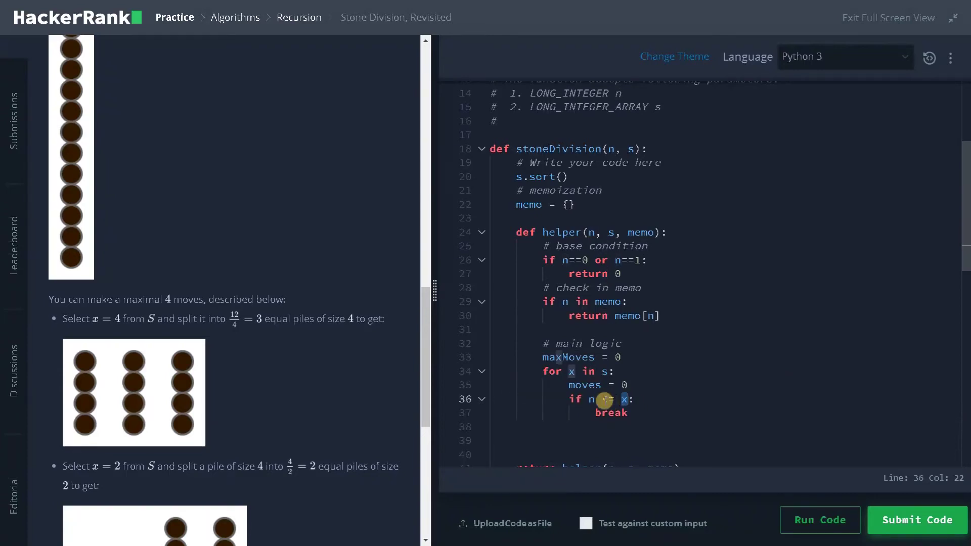
pyautogui.moveTo(542, 370); pyautogui.dragTo(630, 399)
pyautogui.click(629, 412)
pyautogui.press('Return')
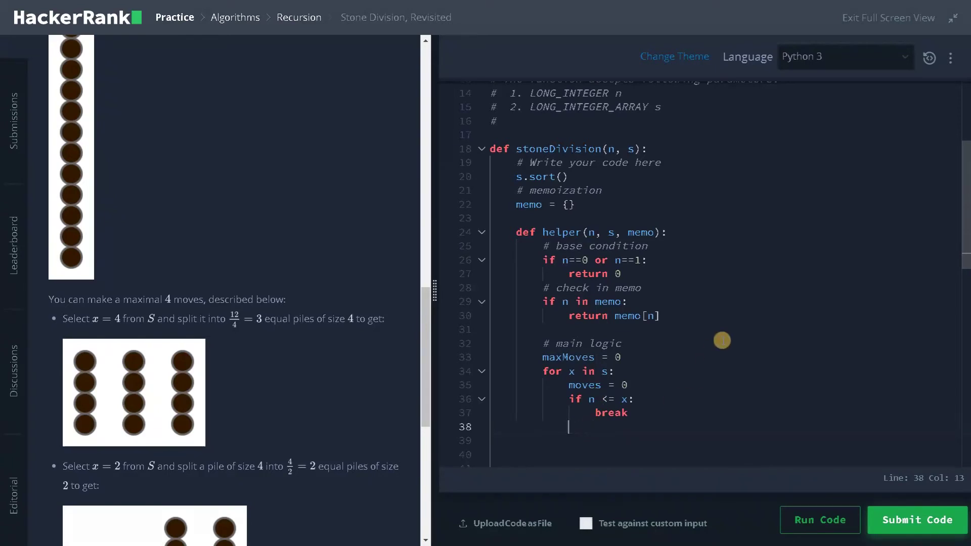
pyautogui.write('ifn!=x')
pyautogui.scroll(10, 130, 247)
pyautogui.scroll(10, 130, 247)
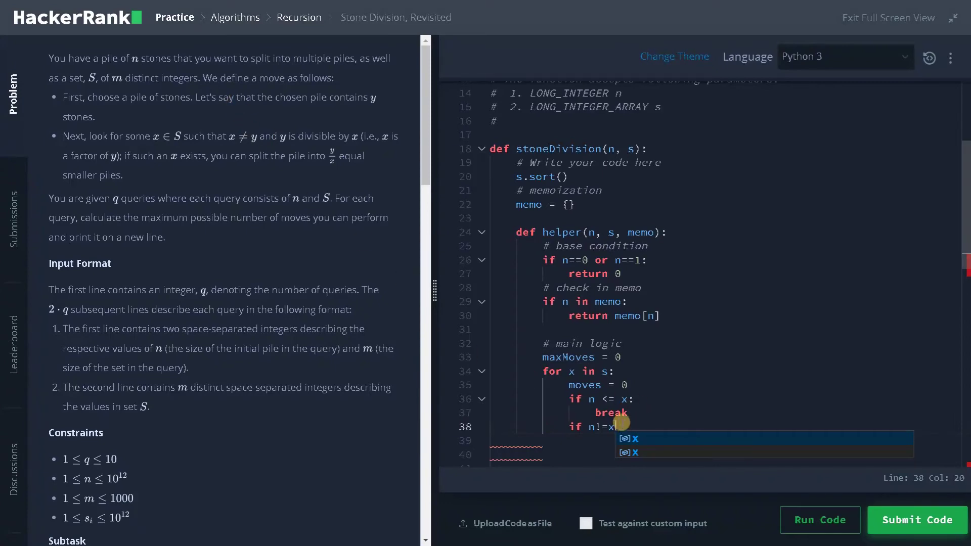
pyautogui.write(' and ')
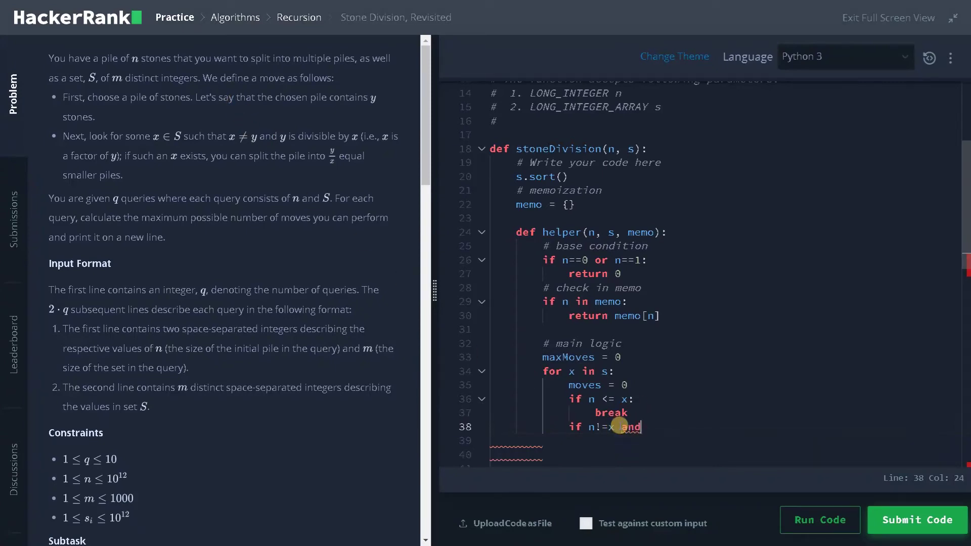
pyautogui.write('n')
pyautogui.write('%x == 0:')
# Add 'if n != x and n%x == 0:' with 'moves += helper(x, s, memo) * (n//x) + 1'
pyautogui.click(606, 427)
pyautogui.press('Left')
pyautogui.press('Left')
pyautogui.press('Left')
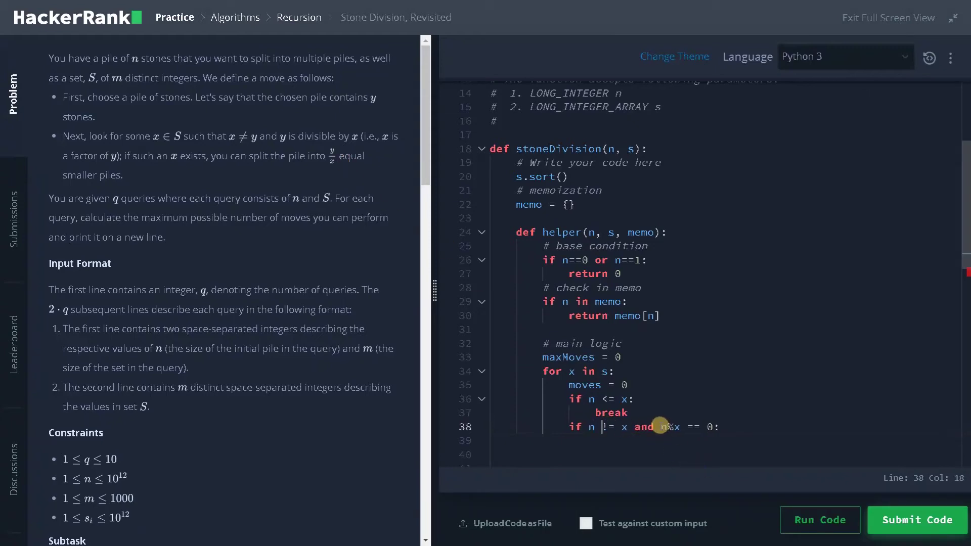
pyautogui.moveTo(660, 426); pyautogui.dragTo(680, 426)
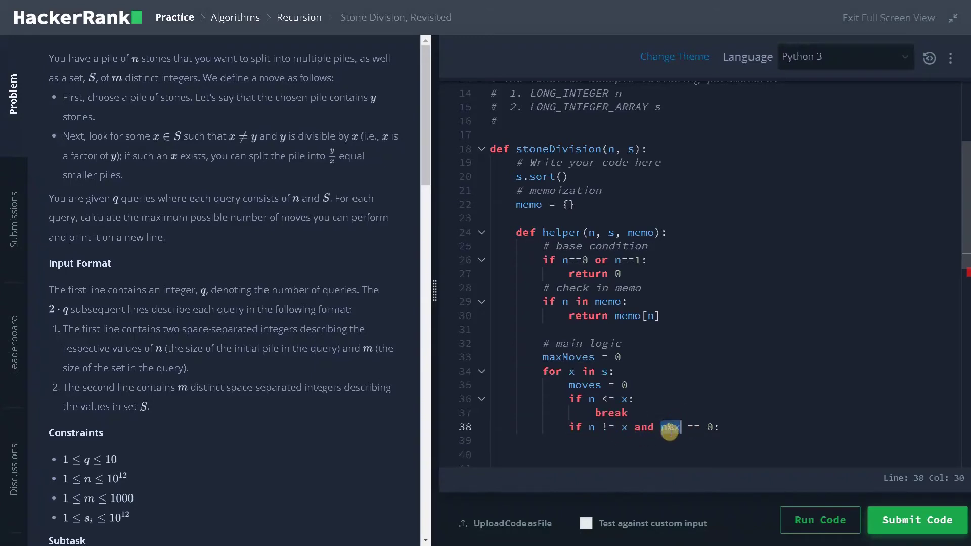
pyautogui.press('End')
pyautogui.press('Return')
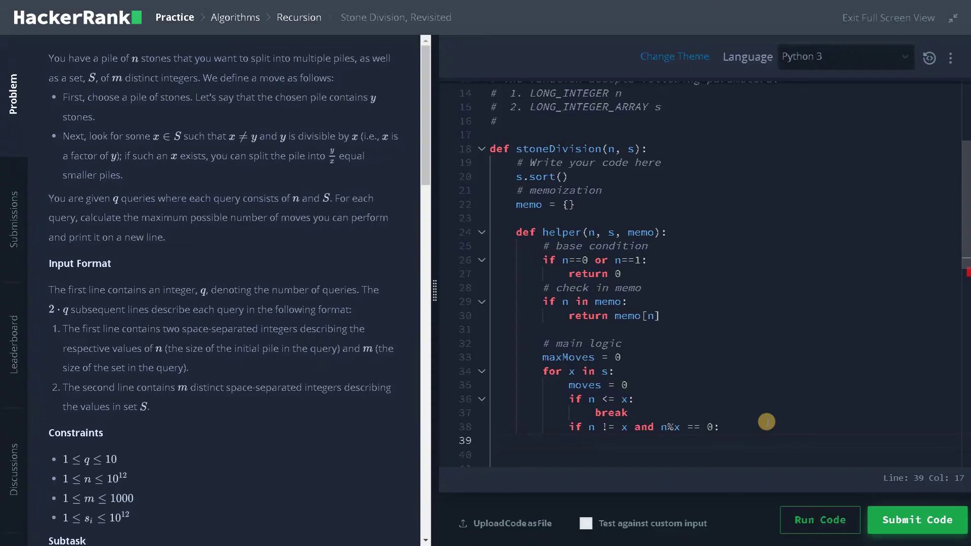
pyautogui.write('moves +')
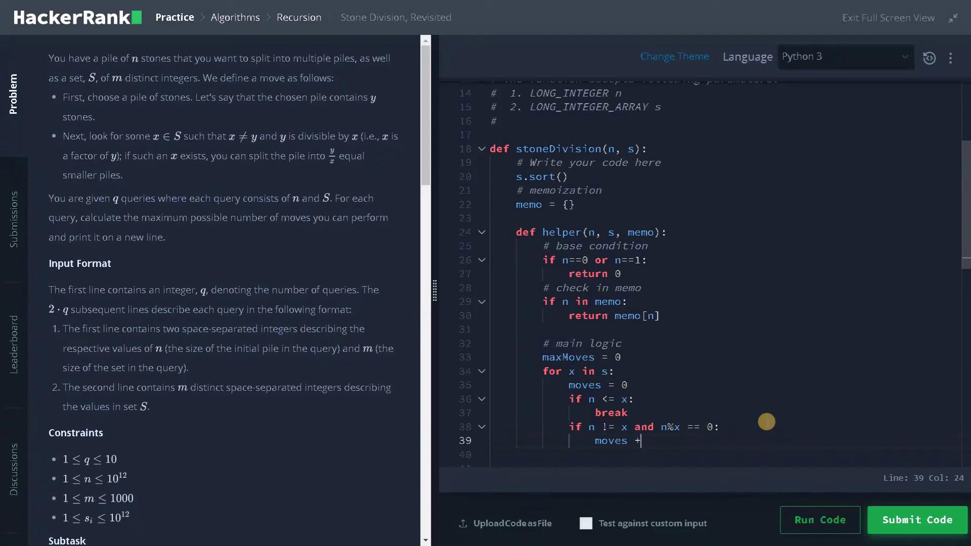
pyautogui.write('= helper(x')
pyautogui.write(', s,')
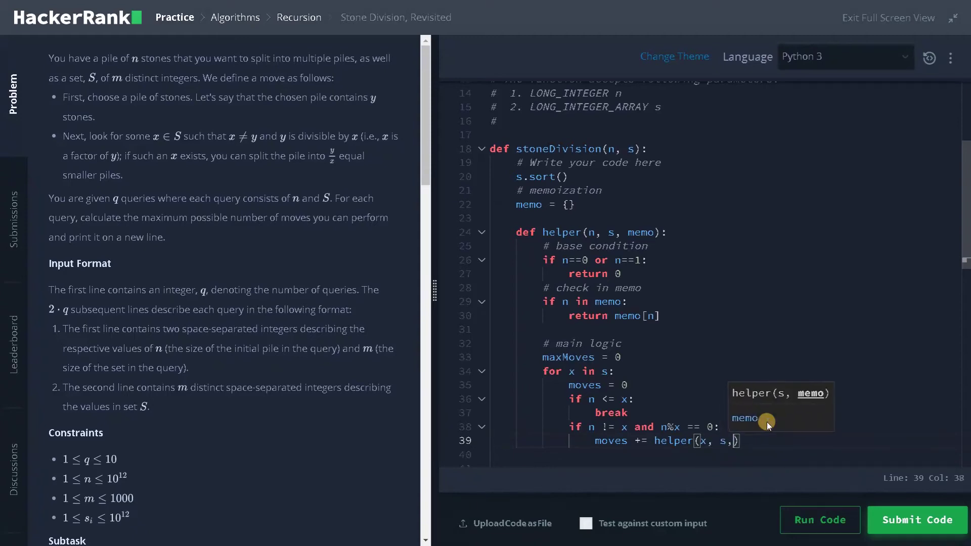
pyautogui.write(' memo')
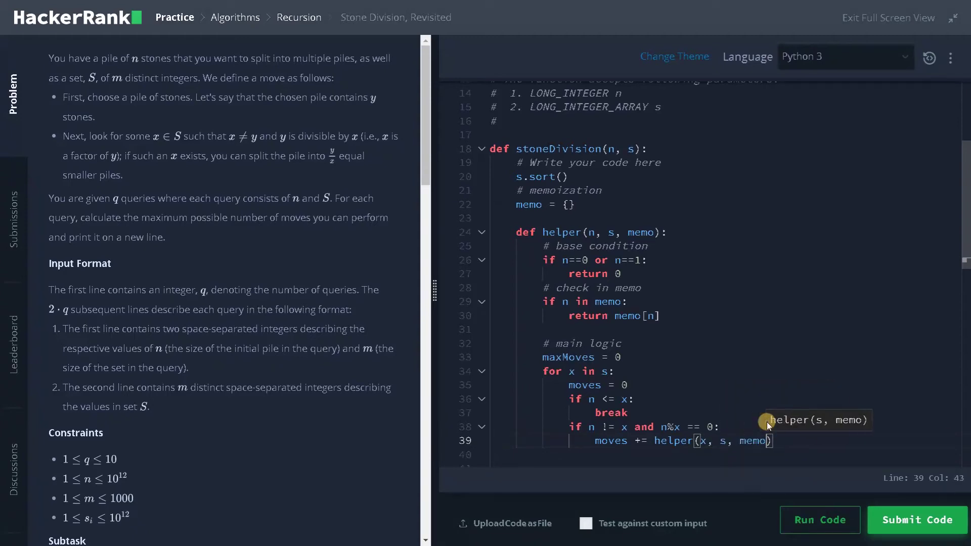
pyautogui.write(') ')
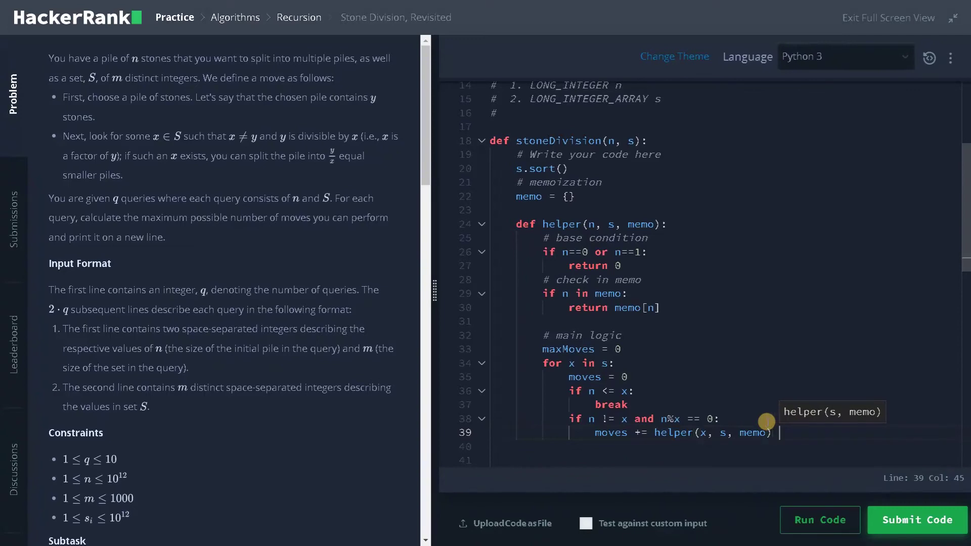
pyautogui.write('+ int(')
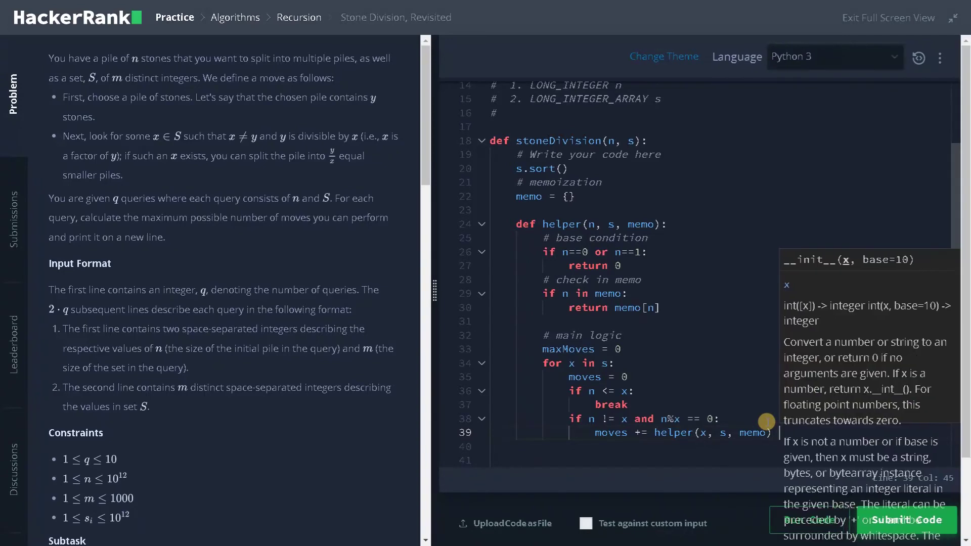
pyautogui.write('*(n//x) + 1')
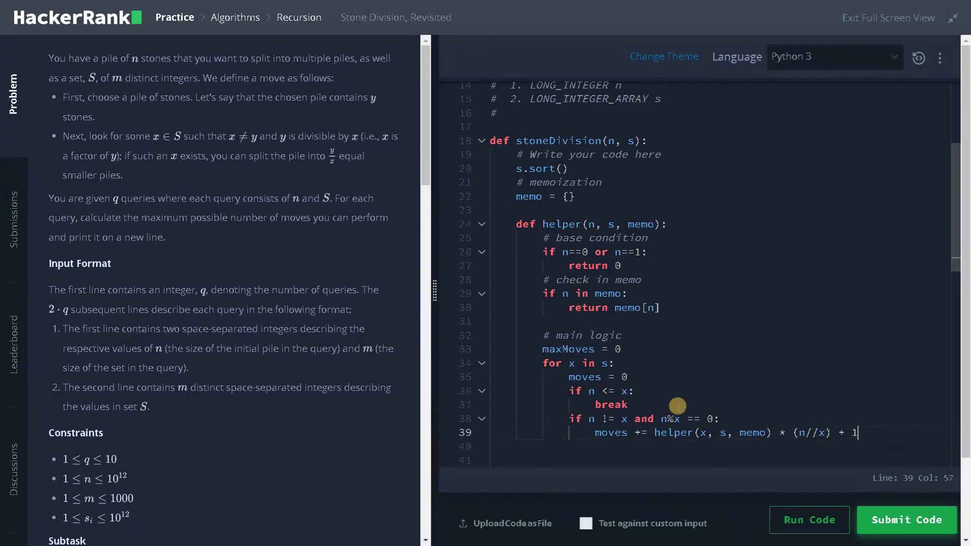
pyautogui.scroll(-3, 721, 425)
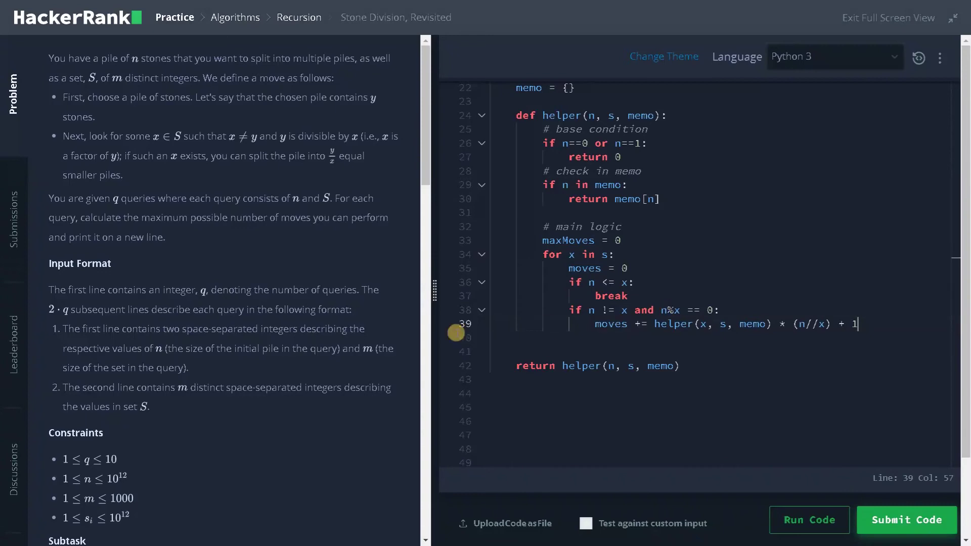
pyautogui.scroll(-10, 214, 326)
pyautogui.scroll(-8, 214, 327)
pyautogui.scroll(-3, 212, 319)
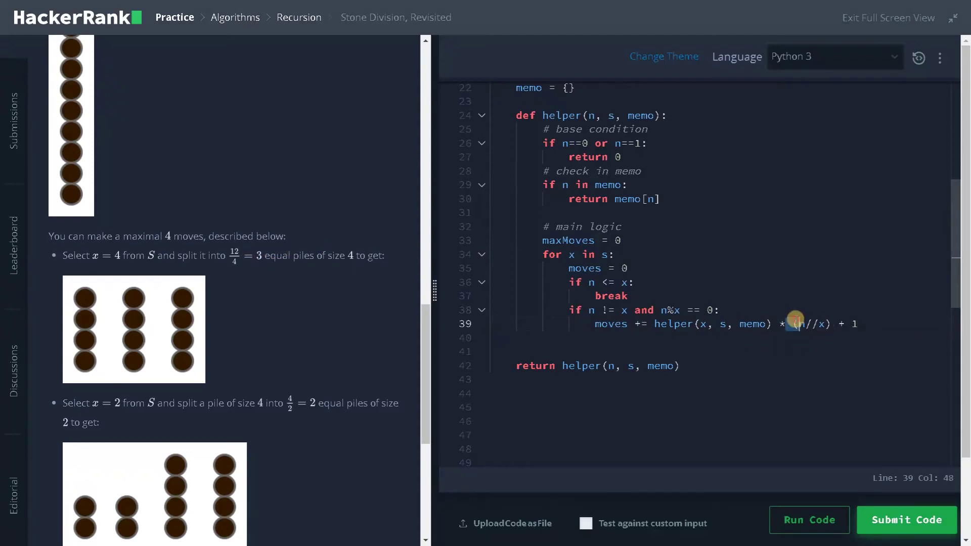
pyautogui.moveTo(795, 323); pyautogui.dragTo(827, 323)
pyautogui.click(825, 324)
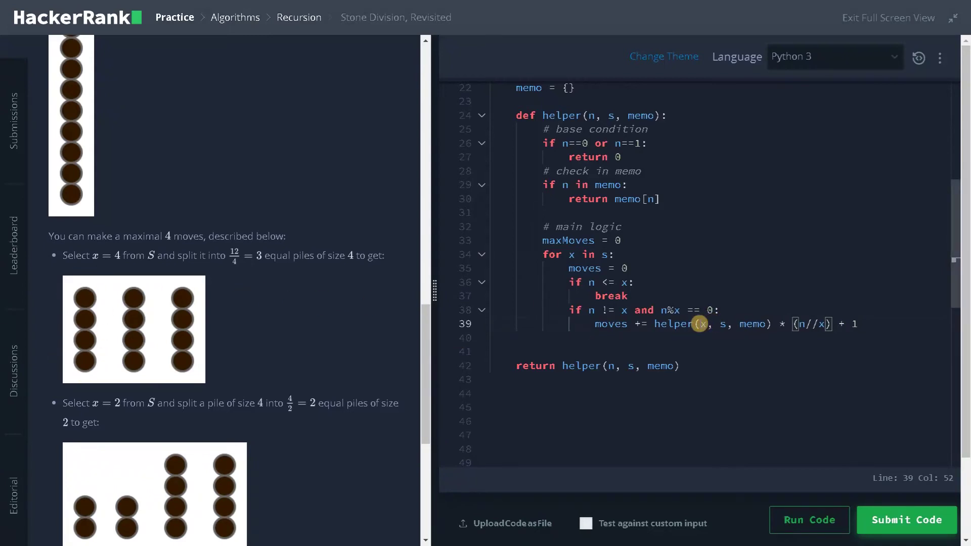
pyautogui.click(703, 324)
pyautogui.click(725, 324)
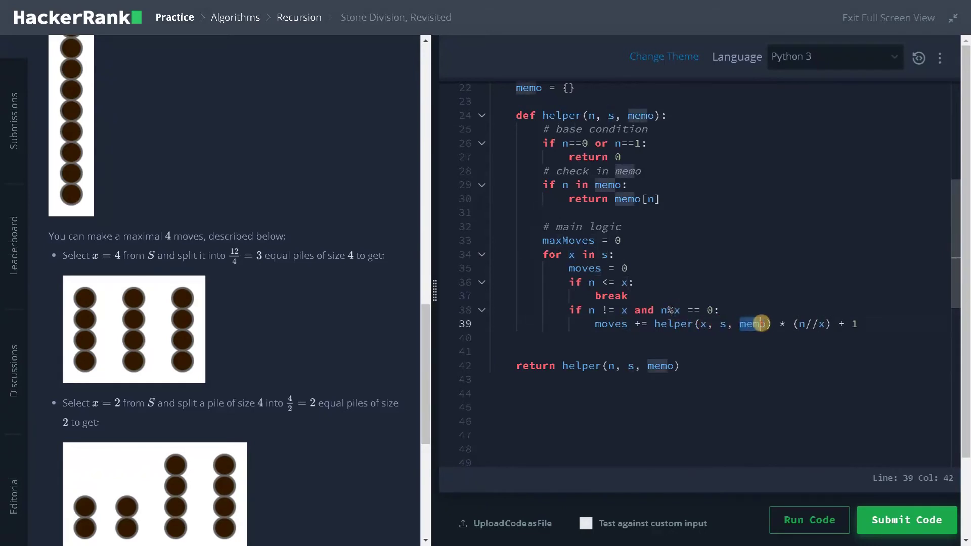
pyautogui.moveTo(719, 323); pyautogui.dragTo(760, 324)
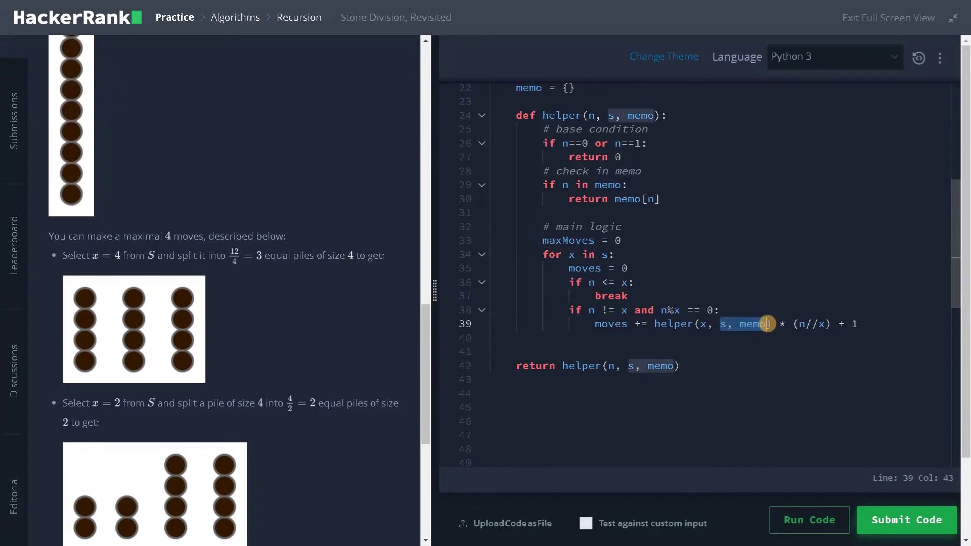
pyautogui.click(702, 323)
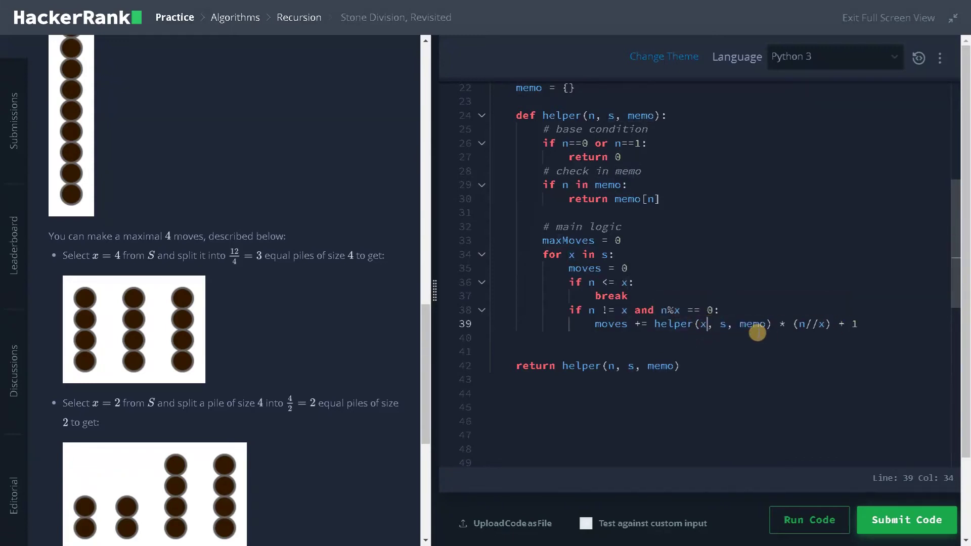
pyautogui.moveTo(779, 324); pyautogui.dragTo(829, 323)
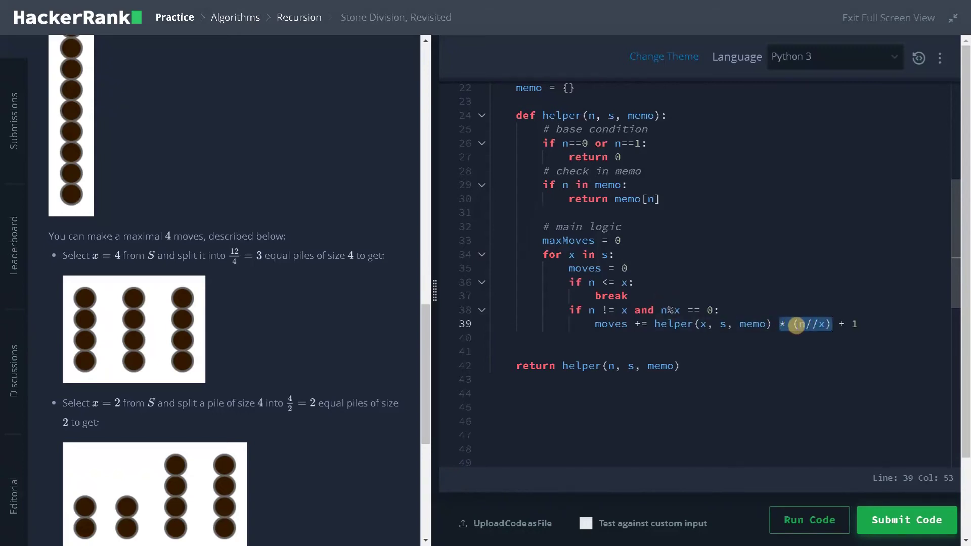
pyautogui.click(795, 324)
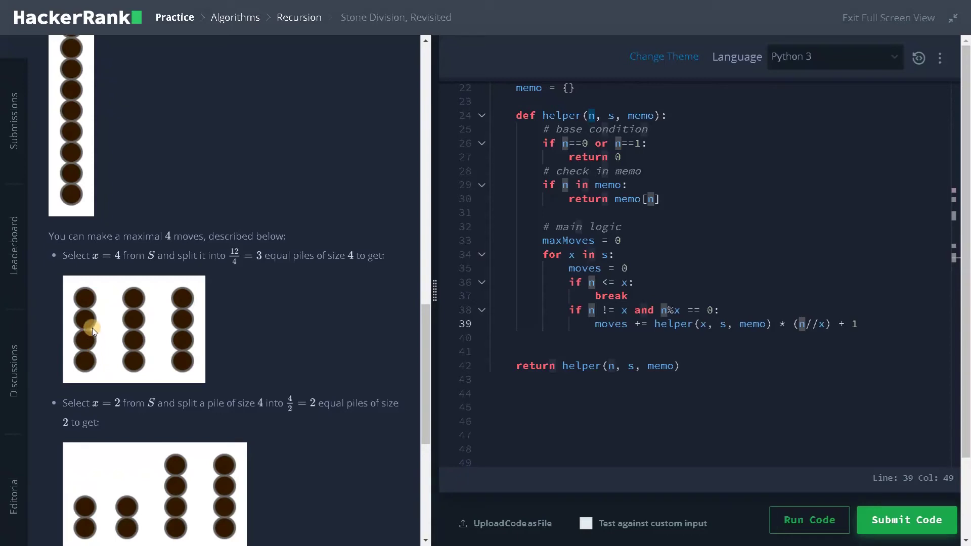
pyautogui.click(711, 324)
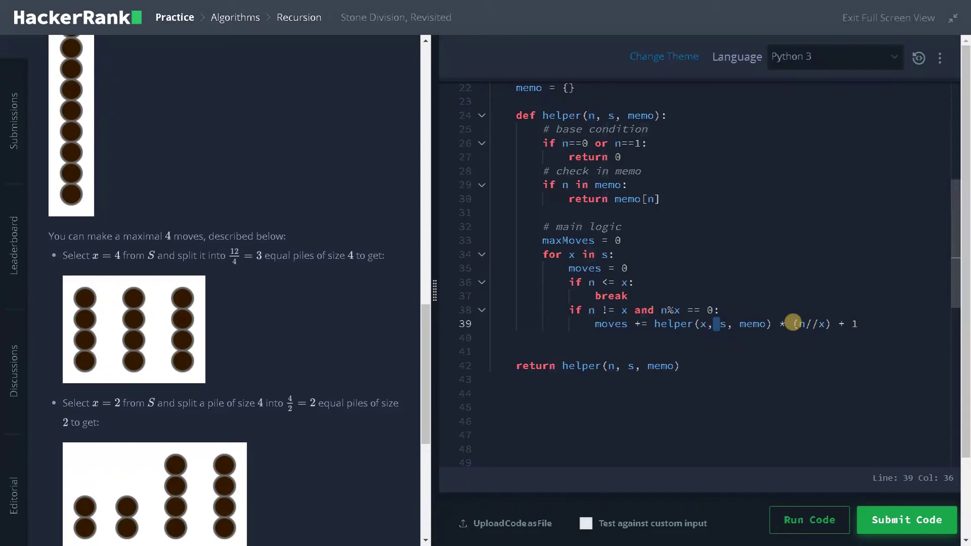
pyautogui.moveTo(831, 324); pyautogui.dragTo(656, 325)
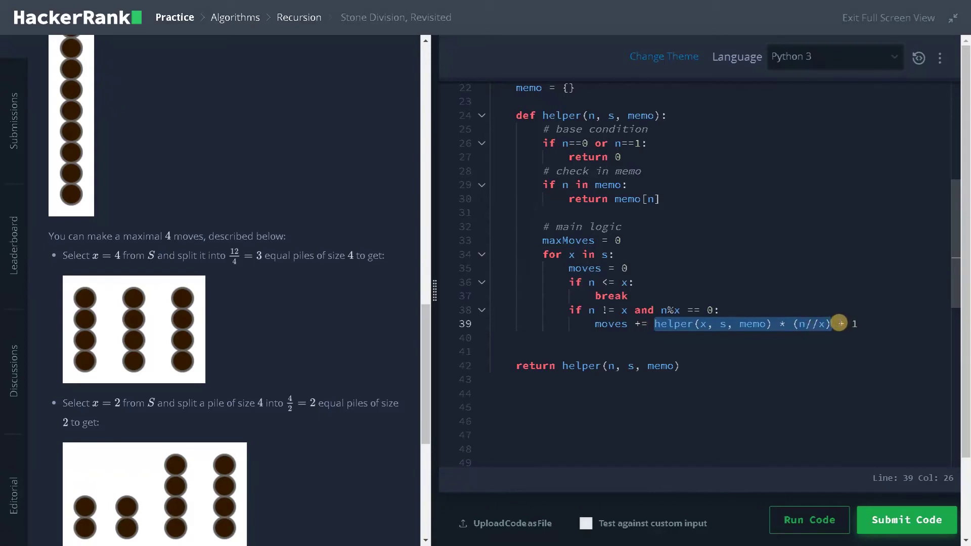
pyautogui.moveTo(836, 324); pyautogui.dragTo(863, 324)
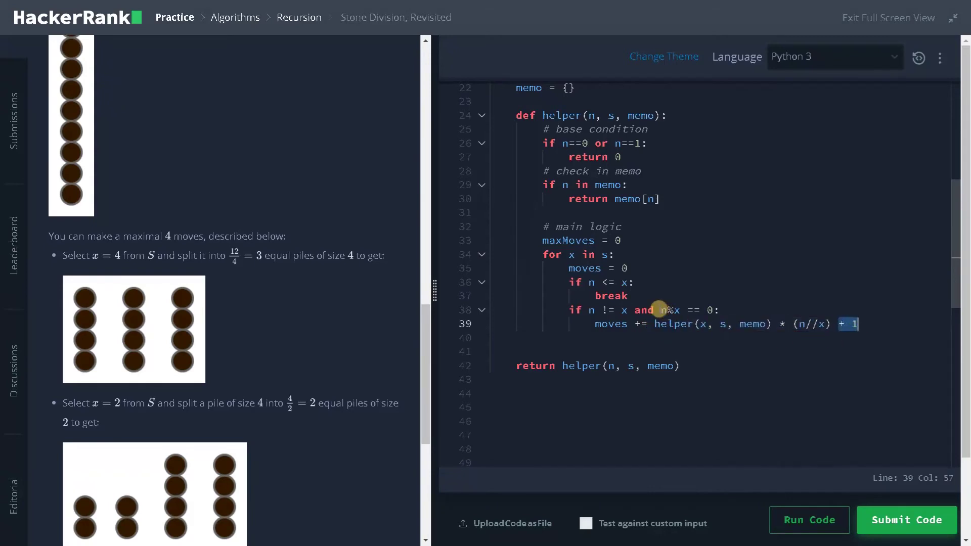
pyautogui.moveTo(660, 310); pyautogui.dragTo(705, 309)
pyautogui.press('Left')
pyautogui.moveTo(567, 310); pyautogui.dragTo(729, 335)
pyautogui.click(606, 338)
# Add maxMoves = max(maxMoves, moves) at loop level and open new lines after it
pyautogui.press('Tab')
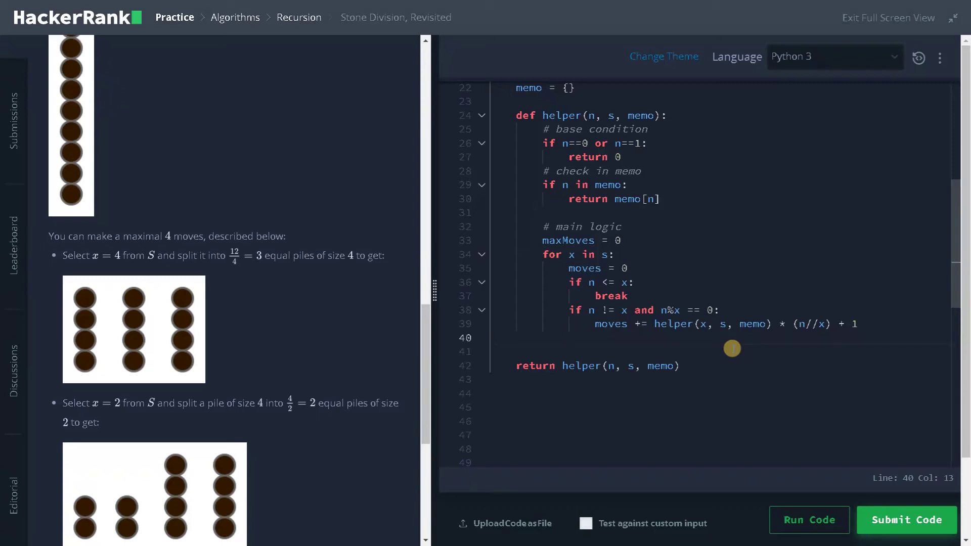
pyautogui.write('maxMoves = ma')
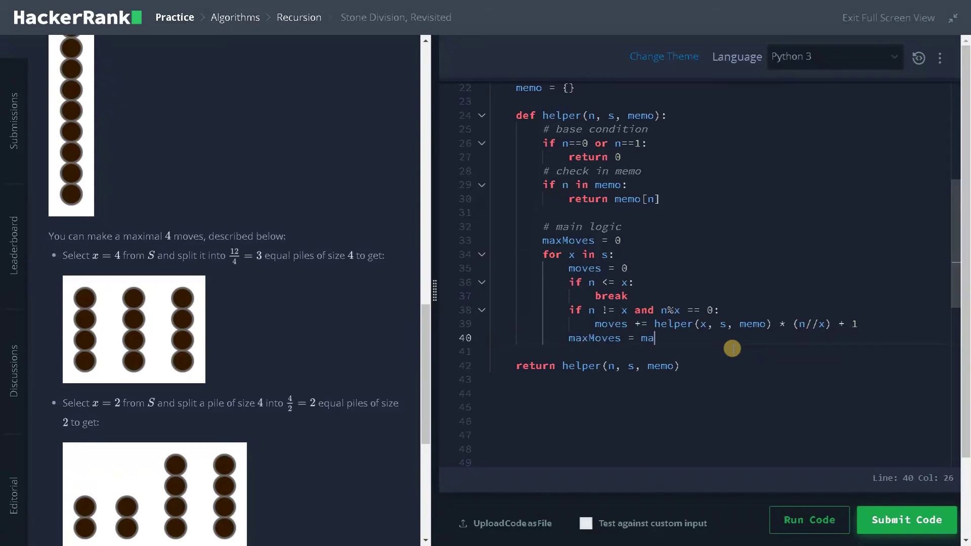
pyautogui.write('x(max')
pyautogui.press('Tab')
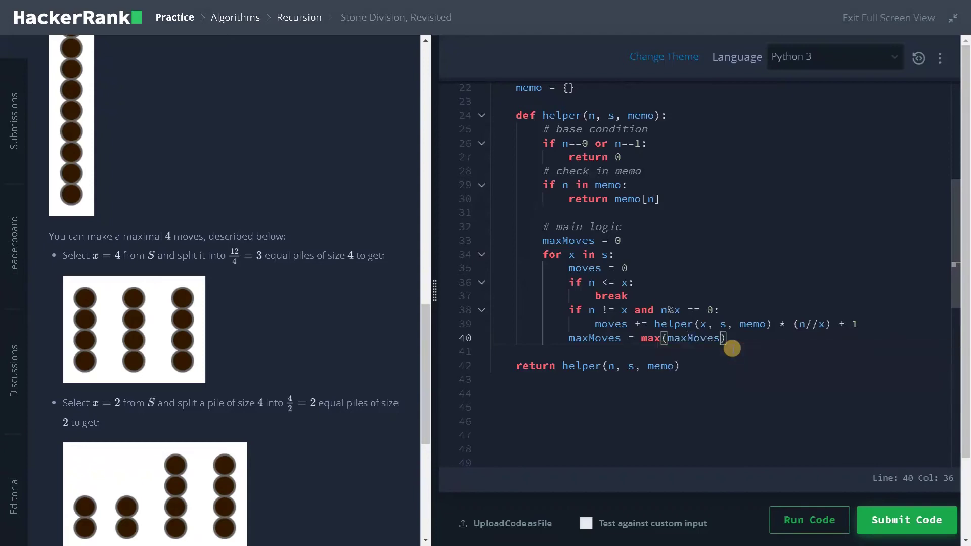
pyautogui.write(', moves')
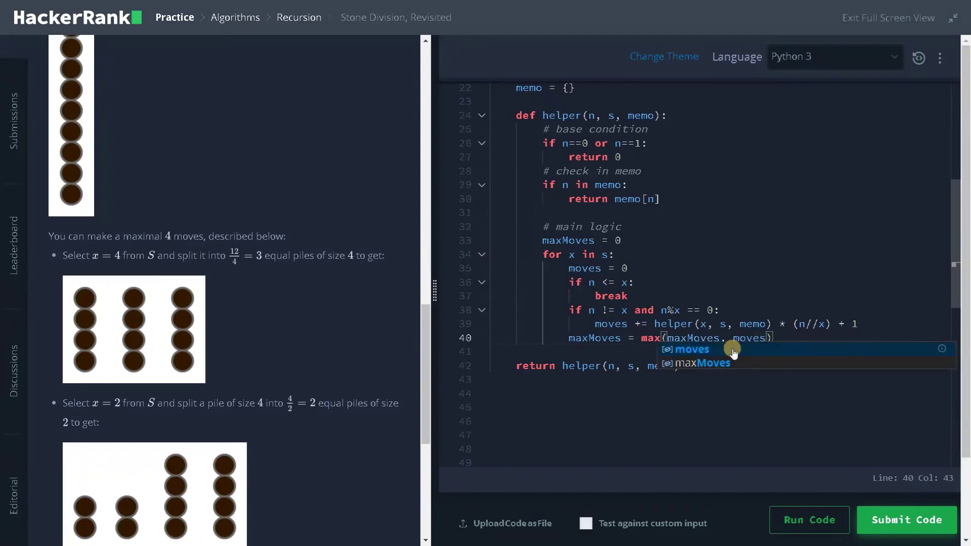
pyautogui.doubleClick(590, 338)
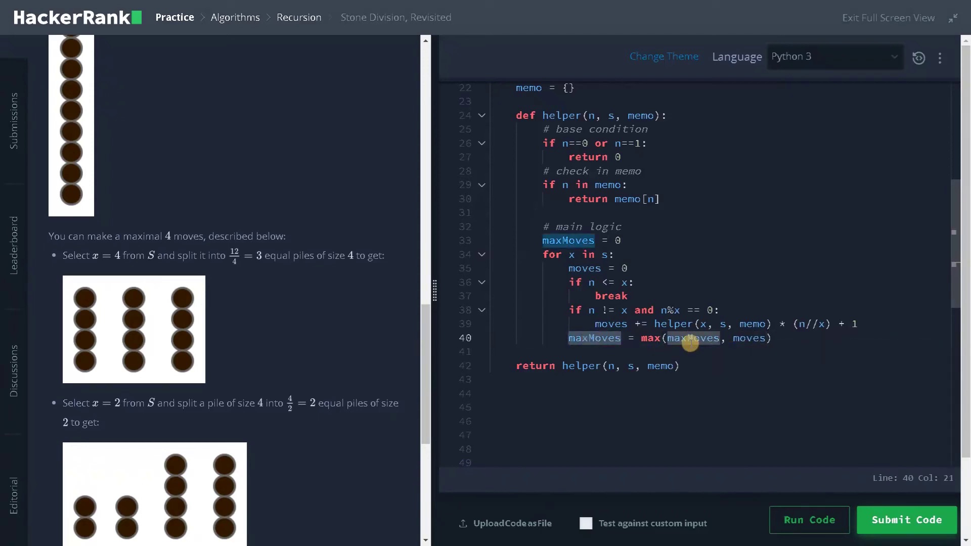
pyautogui.click(783, 340)
pyautogui.press('Delete')
pyautogui.press('Return')
pyautogui.press('Return')
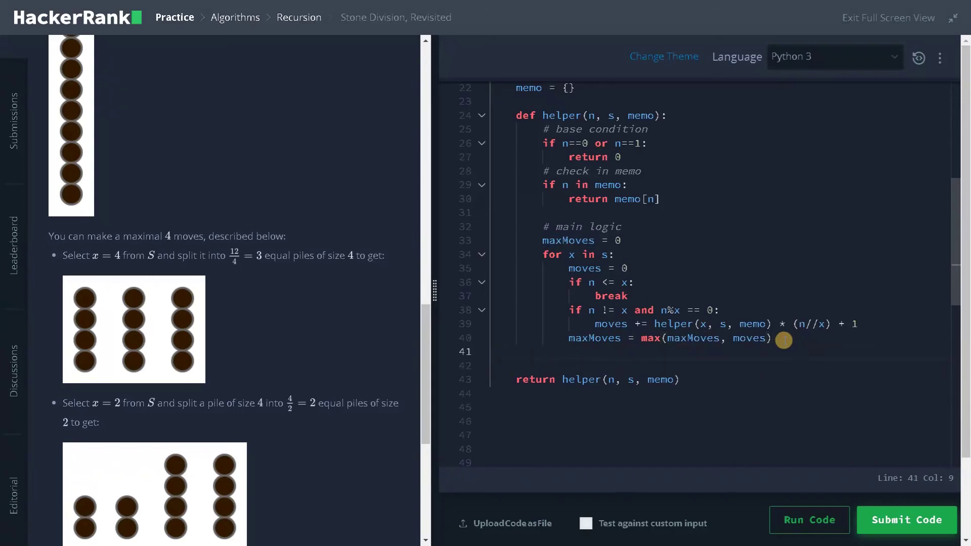
pyautogui.write('memo')
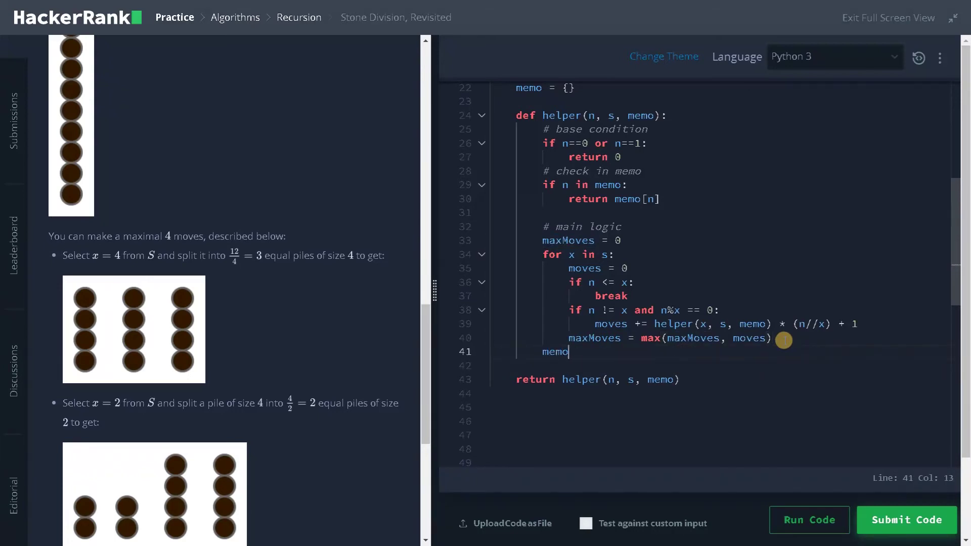
pyautogui.write('[n')
# Write memo[n] = maxMoves after the loop with an '# update memo' comment above it
pyautogui.press('Right')
pyautogui.write('= ')
pyautogui.write(',ma')
pyautogui.write('ax')
pyautogui.write('M')
pyautogui.press('Tab')
pyautogui.click(783, 340)
pyautogui.press('Return')
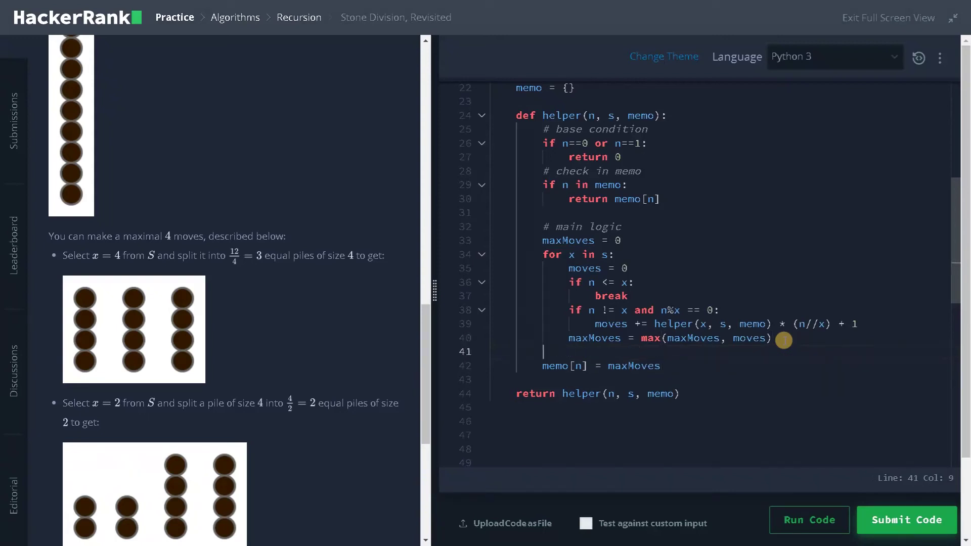
pyautogui.write('# update memo')
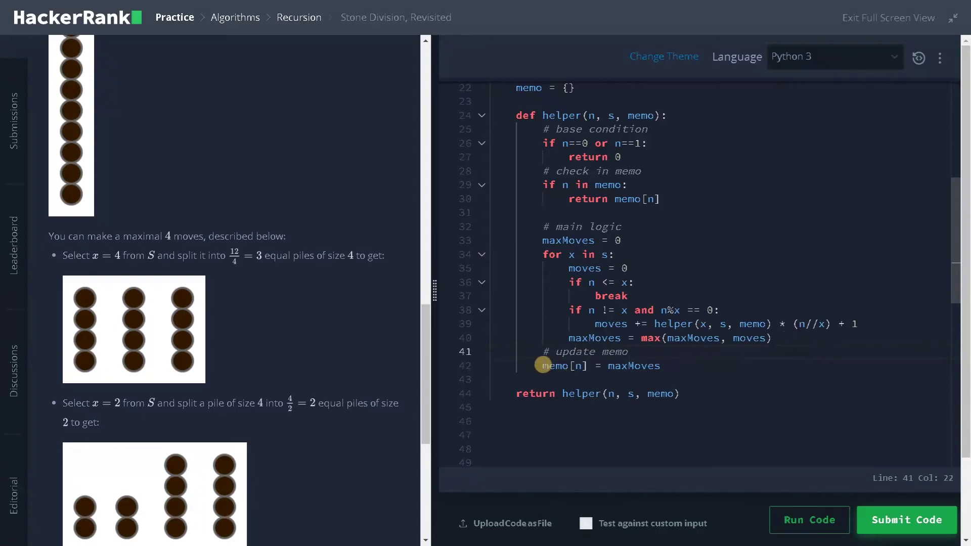
# Compare the memo[n] = maxMoves line with the cached memo[n] lookup on line 30
pyautogui.moveTo(542, 366); pyautogui.dragTo(672, 366)
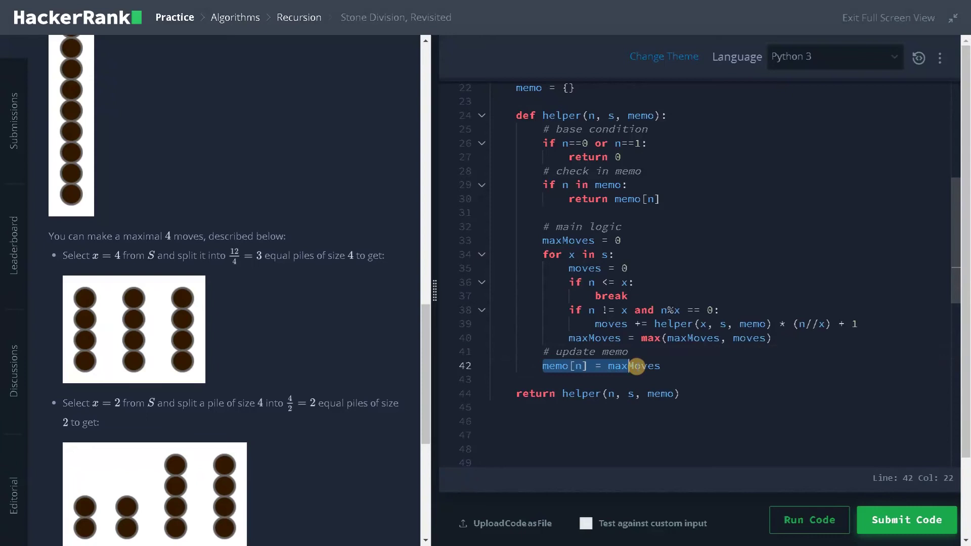
pyautogui.click(577, 366)
pyautogui.click(563, 366)
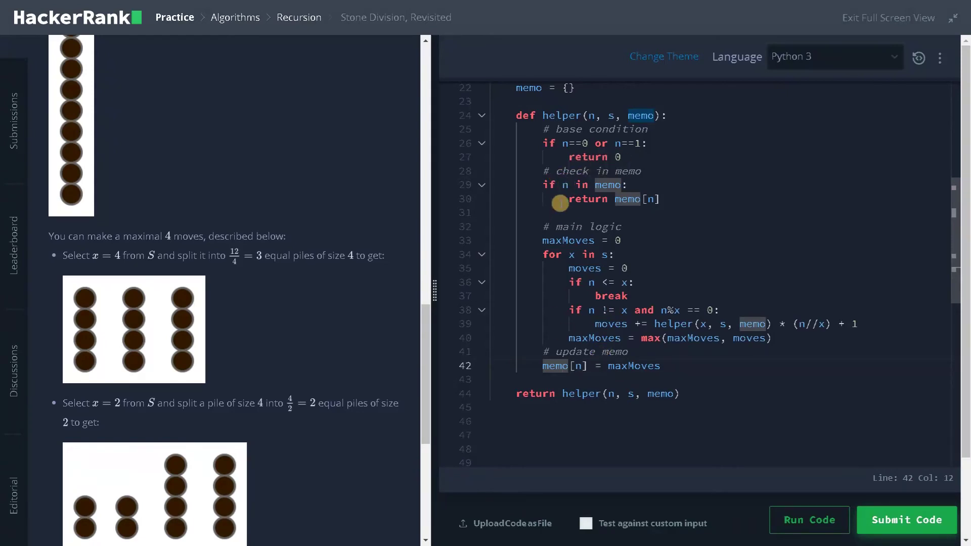
pyautogui.moveTo(615, 199); pyautogui.dragTo(660, 199)
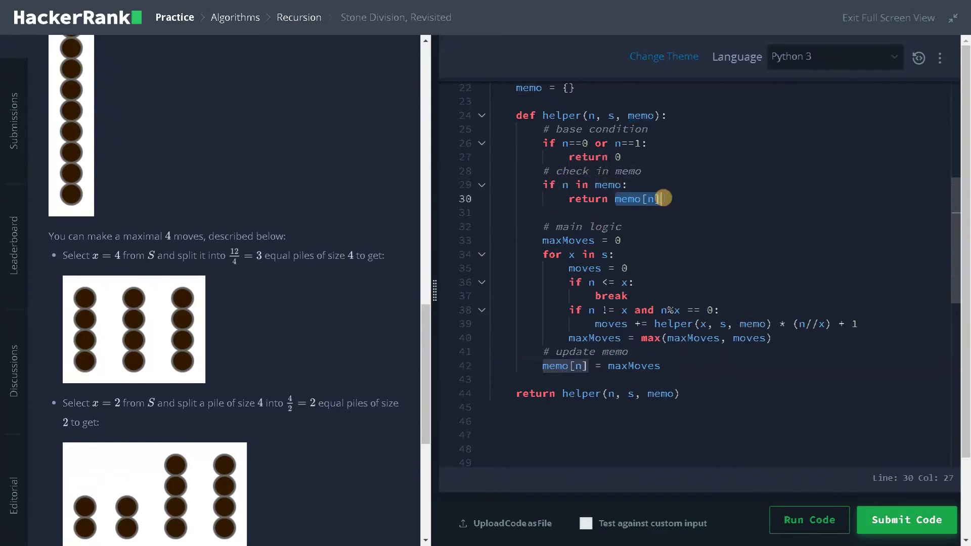
pyautogui.click(616, 366)
pyautogui.doubleClick(615, 365)
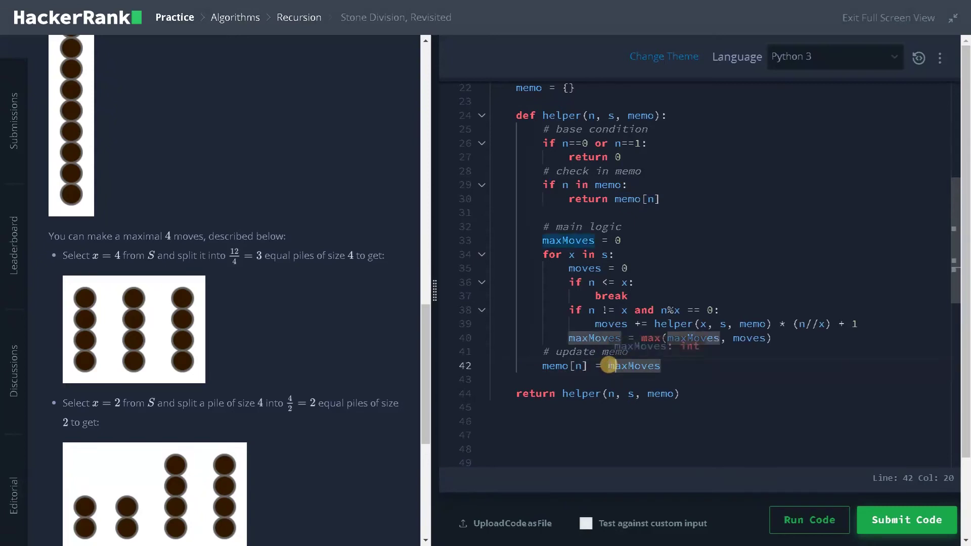
pyautogui.click(672, 365)
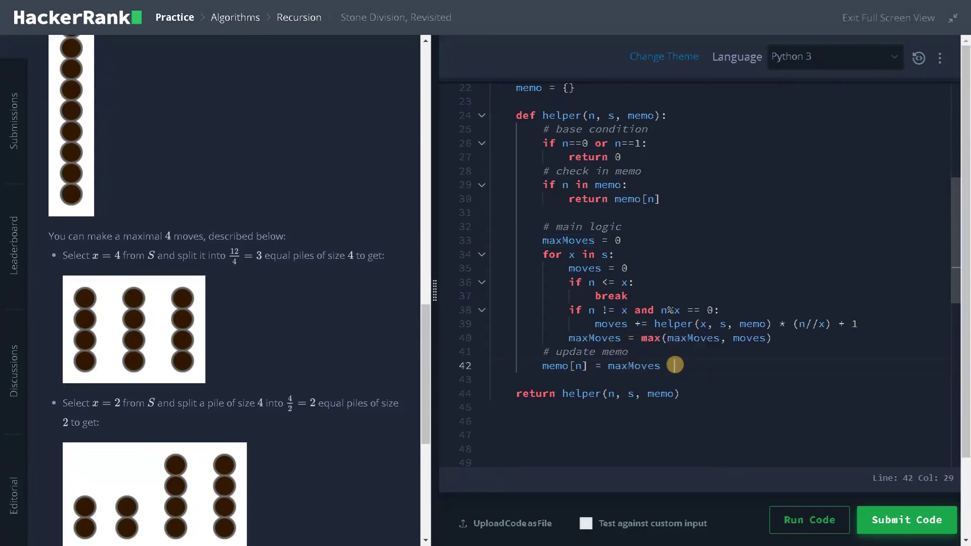
# Add return memo[n] on the line after memo[n] = maxMoves
pyautogui.press('Return')
pyautogui.write('retur')
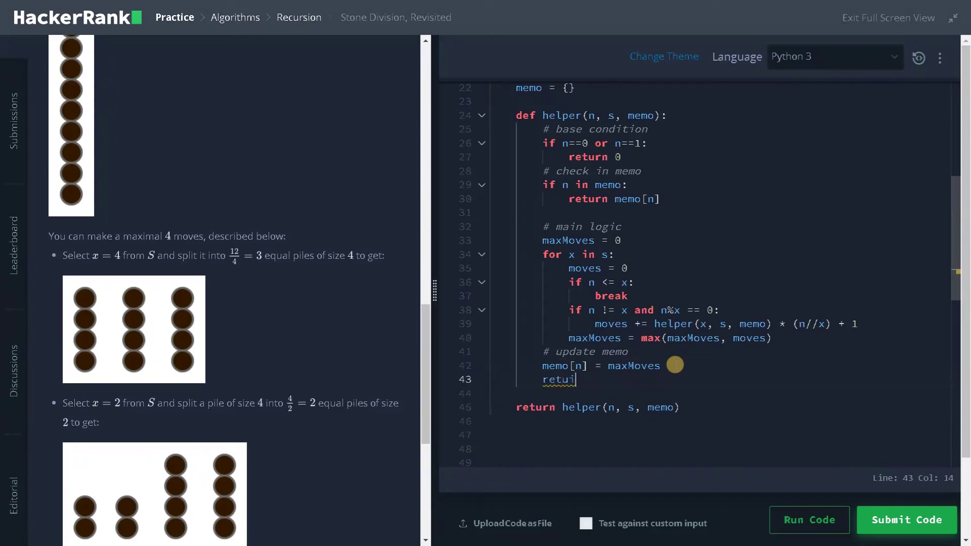
pyautogui.write('n memo[n')
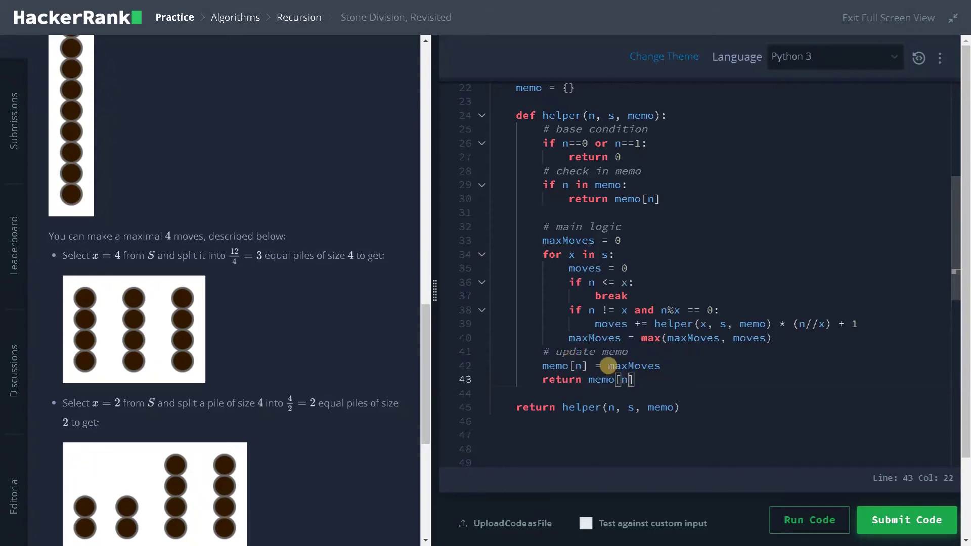
pyautogui.doubleClick(626, 367)
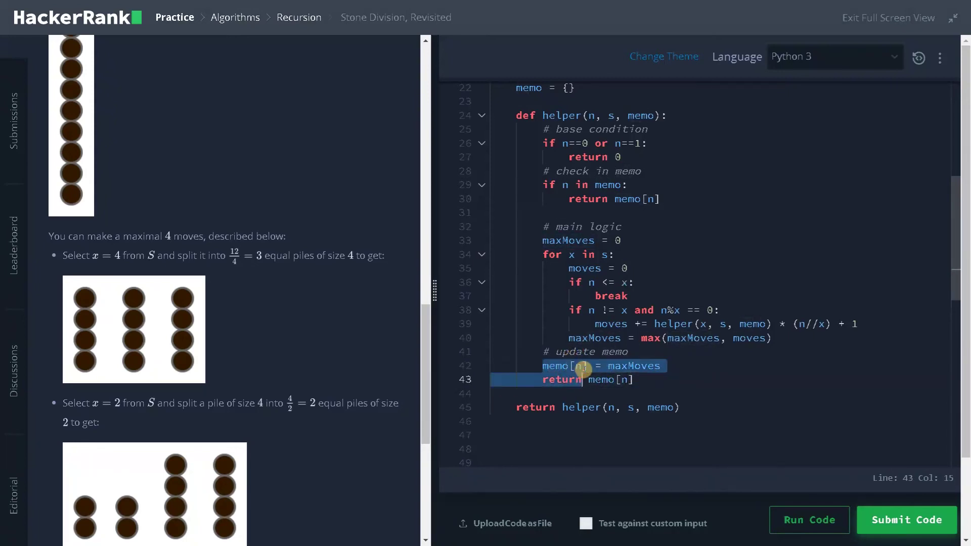
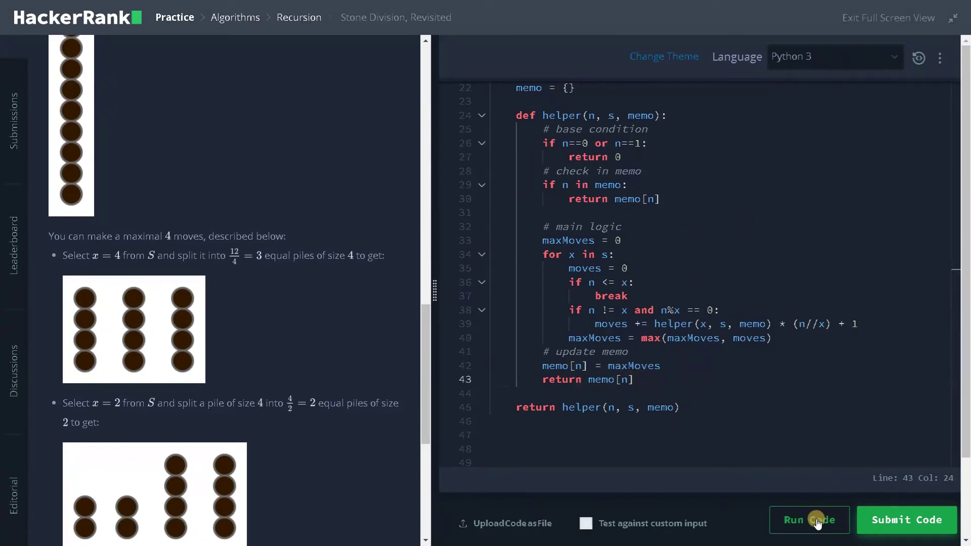
# Run the memoized solution on Sample Test case 0 and confirm it outputs 4
pyautogui.click(809, 519)
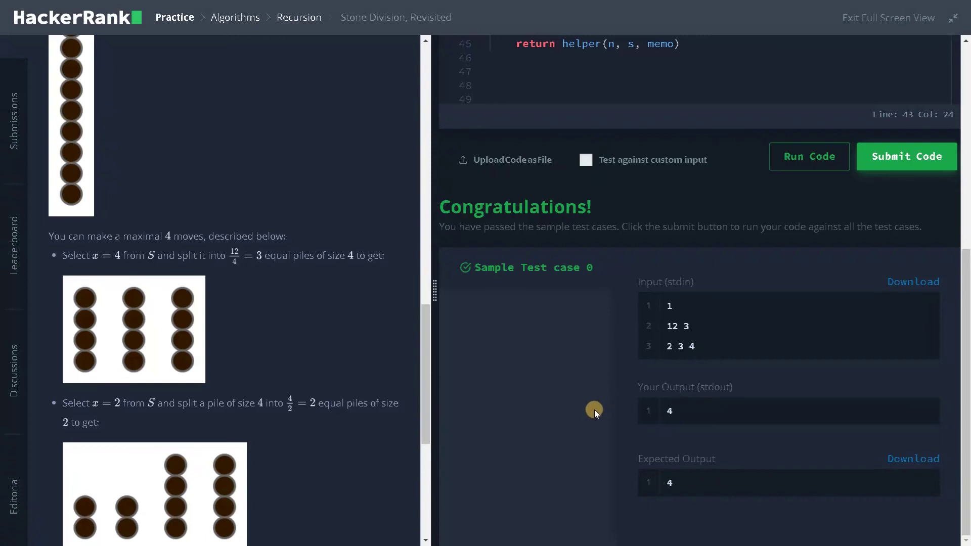
pyautogui.scroll(5, 592, 410)
pyautogui.scroll(3, 589, 459)
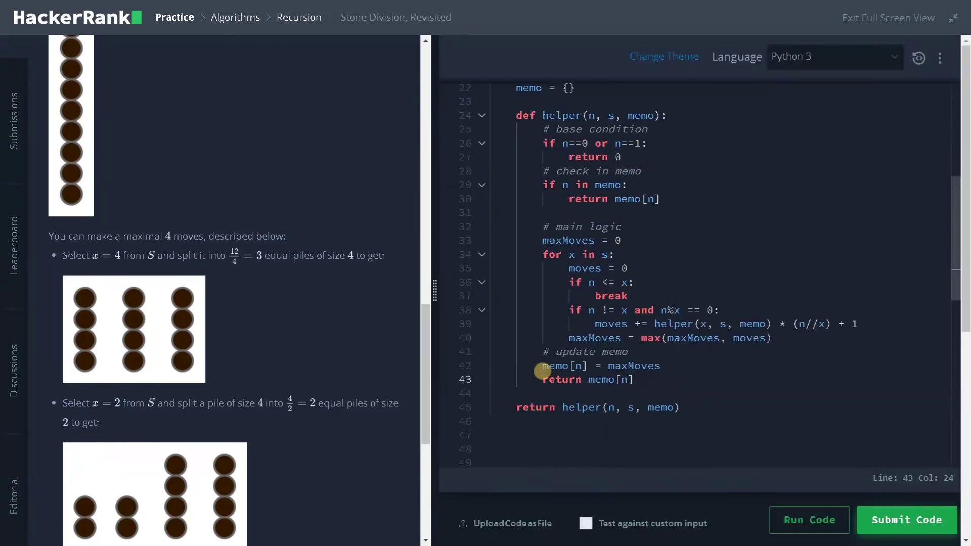
pyautogui.scroll(2, 104, 271)
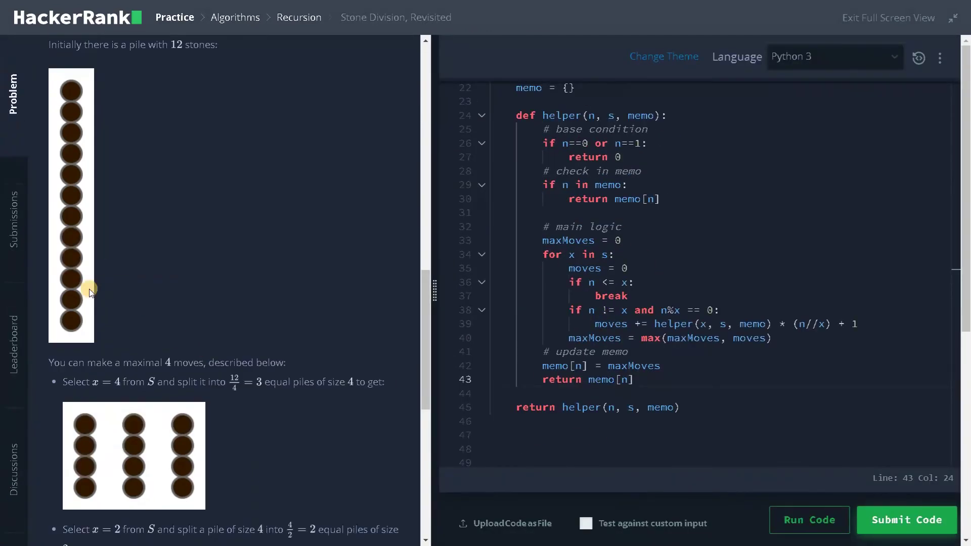
pyautogui.scroll(3, 104, 272)
pyautogui.scroll(-1, 343, 336)
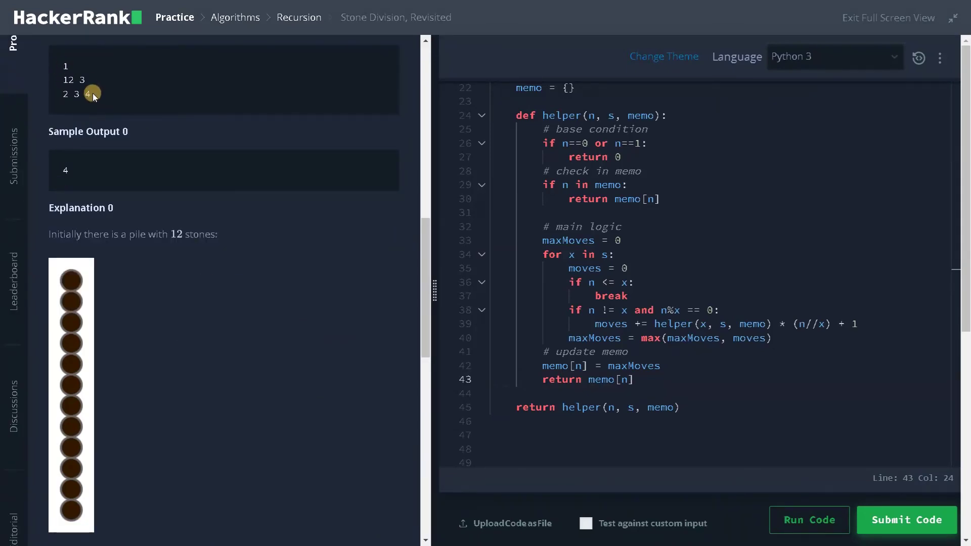
pyautogui.click(575, 447)
pyautogui.write('# 12')
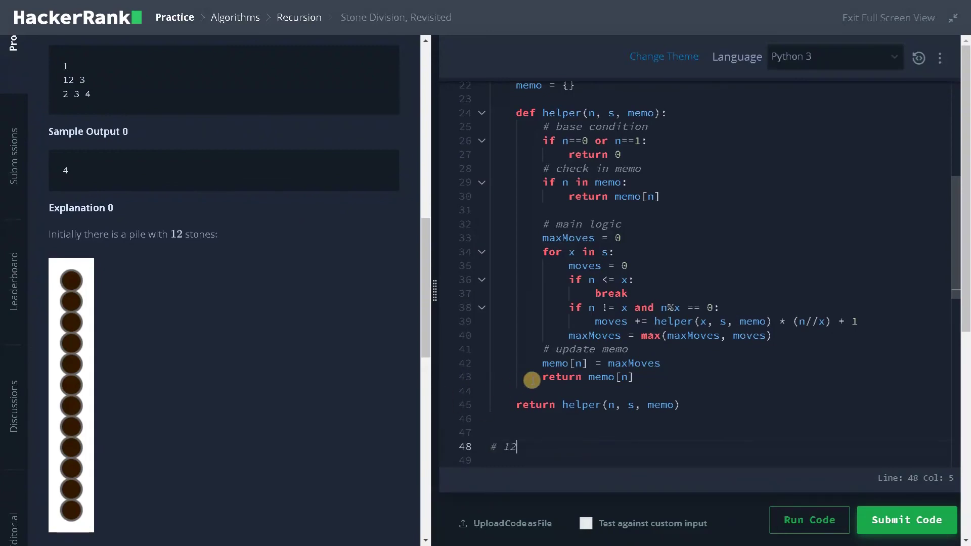
pyautogui.scroll(-3, 523, 379)
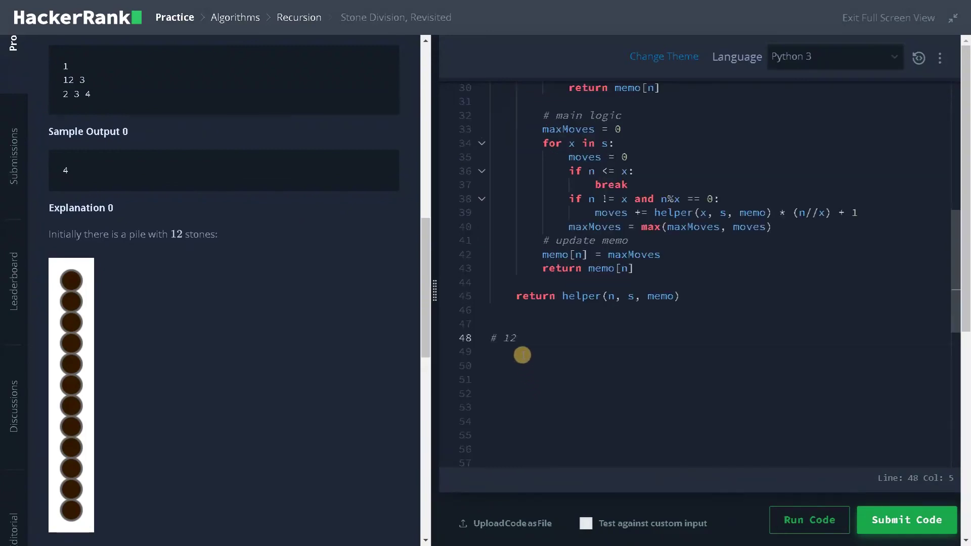
# Write trace comments '# 12', '# x=4' and '# helper(4, s, memo) * 3' below the solution
pyautogui.moveTo(609, 296); pyautogui.dragTo(671, 296)
pyautogui.click(595, 309)
pyautogui.scroll(3, 588, 315)
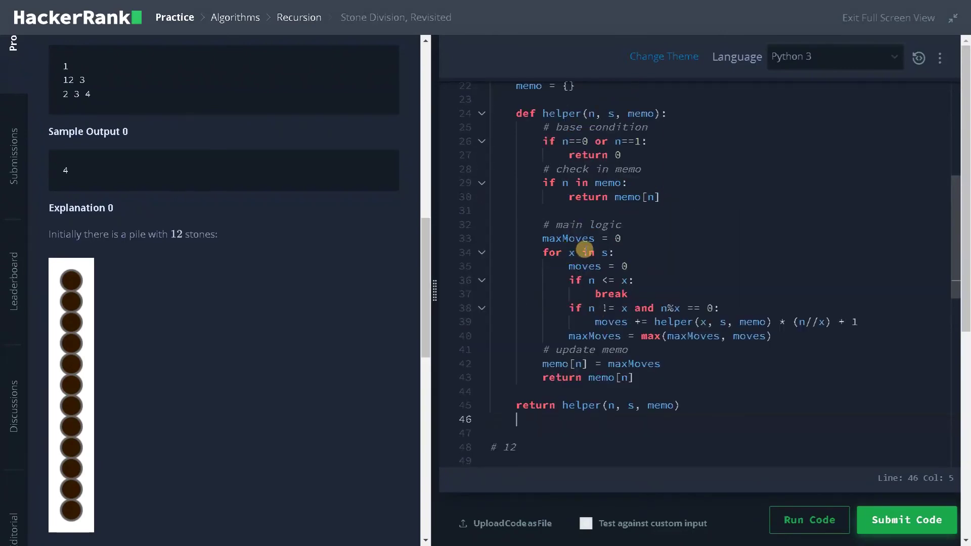
pyautogui.scroll(-3, 607, 258)
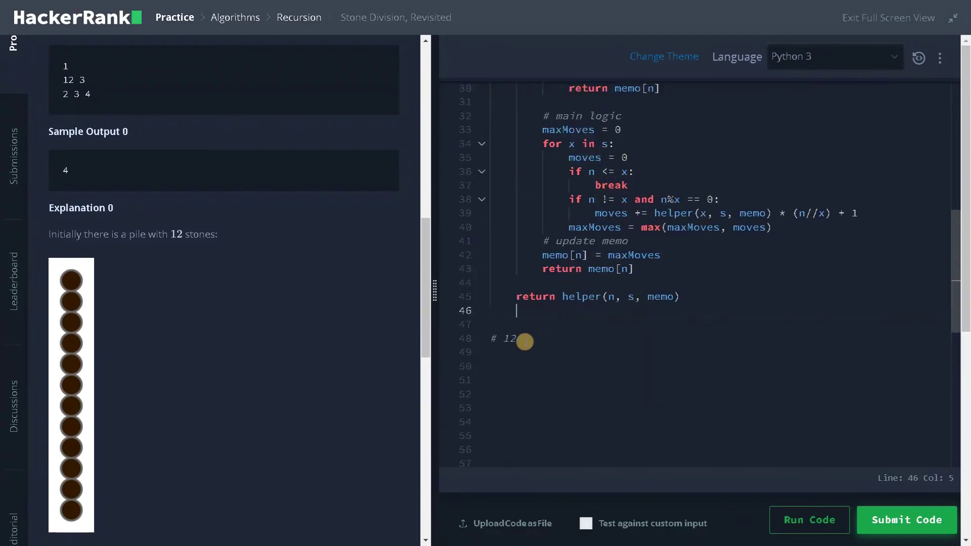
pyautogui.doubleClick(571, 143)
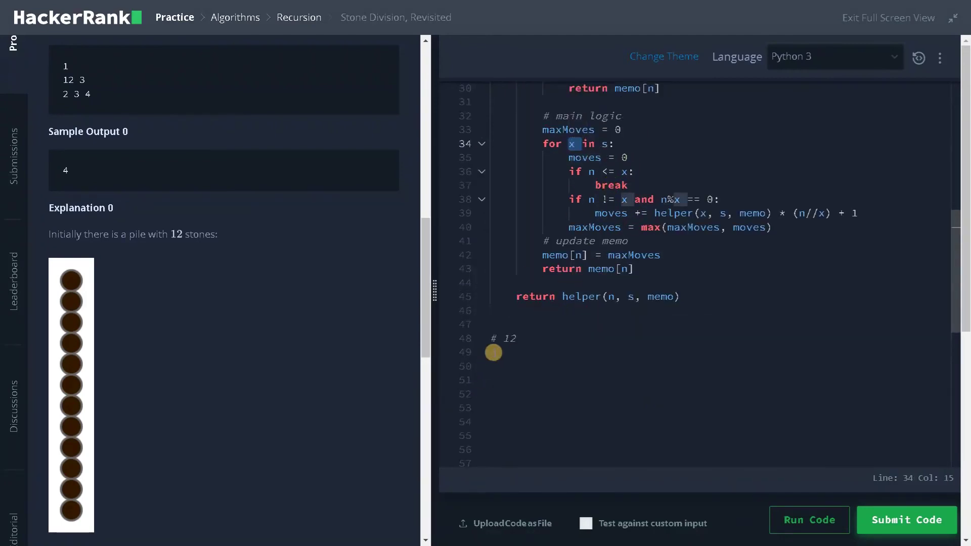
pyautogui.click(494, 351)
pyautogui.write('# x=4')
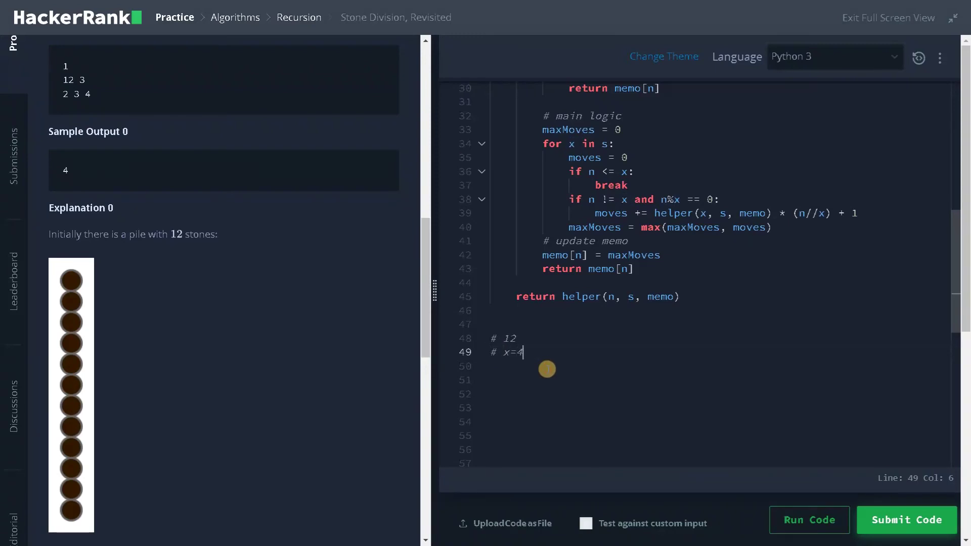
pyautogui.press('Return')
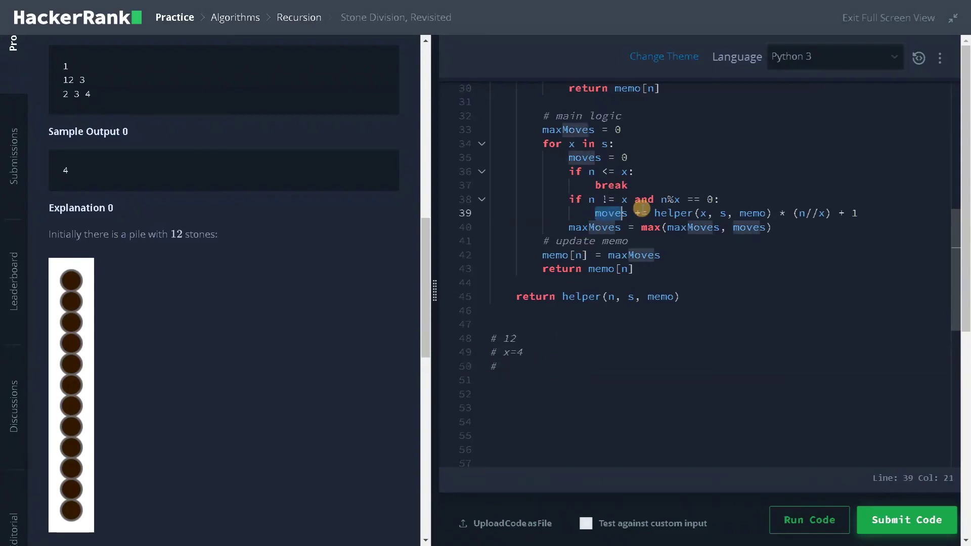
pyautogui.moveTo(659, 203); pyautogui.dragTo(857, 214)
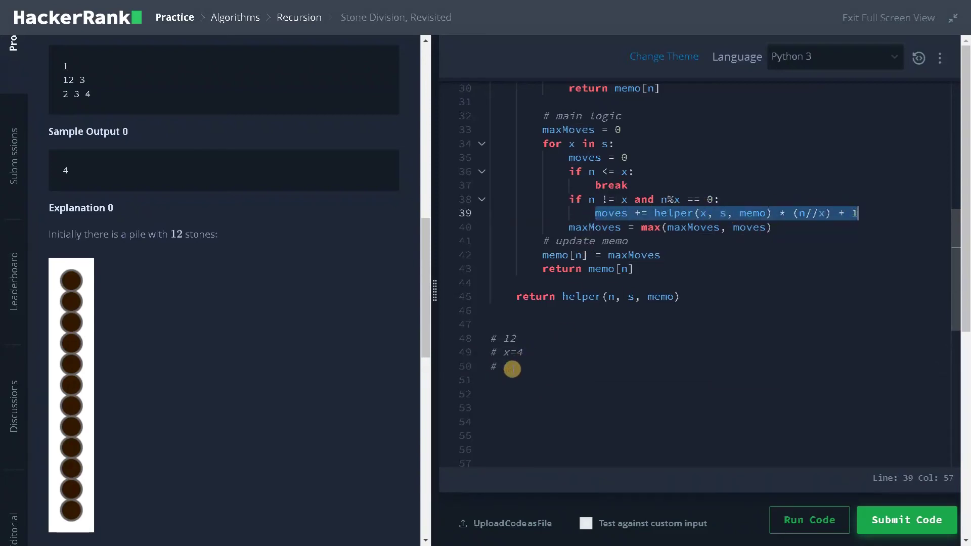
pyautogui.click(511, 370)
pyautogui.write('help')
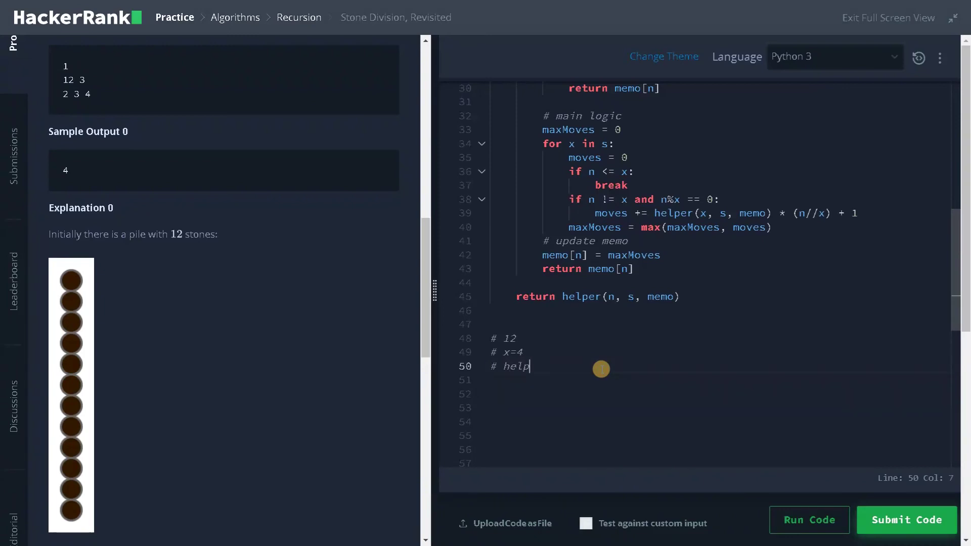
pyautogui.write('er(4, s, m')
pyautogui.write('emo) * 3')
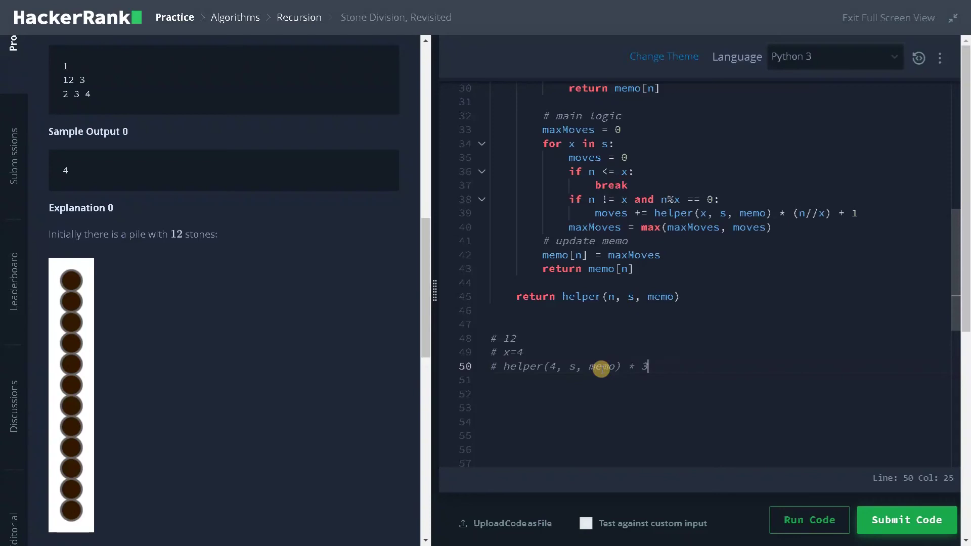
pyautogui.scroll(-5, 195, 387)
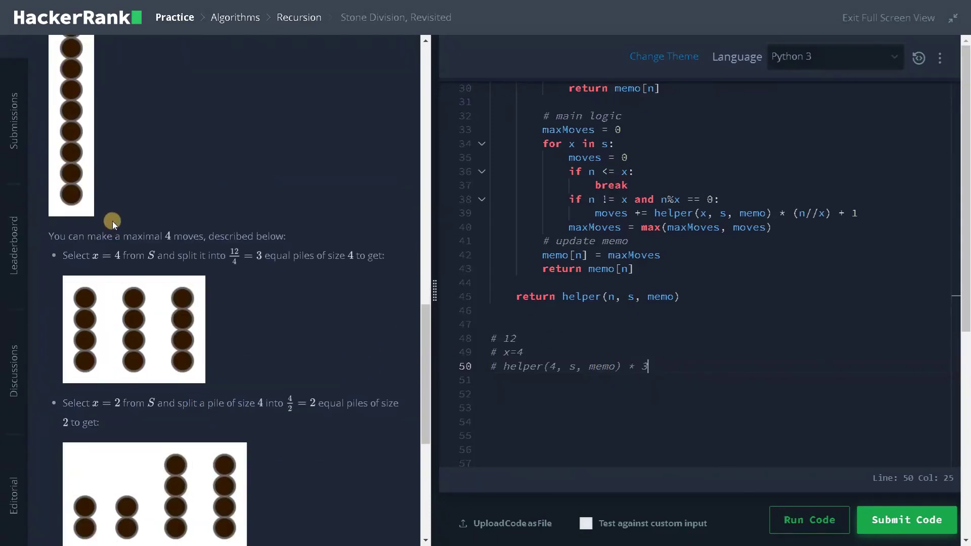
pyautogui.scroll(4, 111, 220)
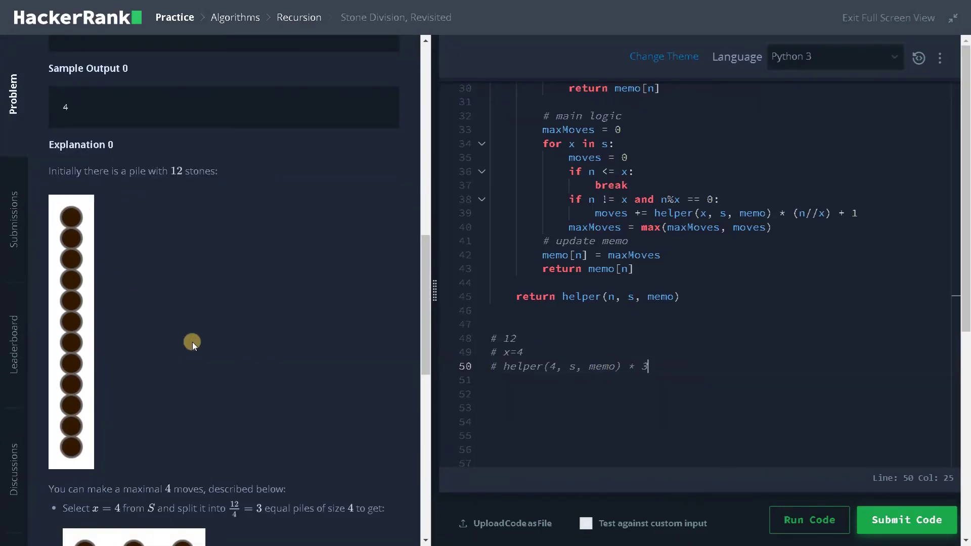
# Append '+ 1' to the '# helper(4, s, memo) * 3' comment under the 12/4 = 3 line
pyautogui.click(533, 351)
pyautogui.press('Return')
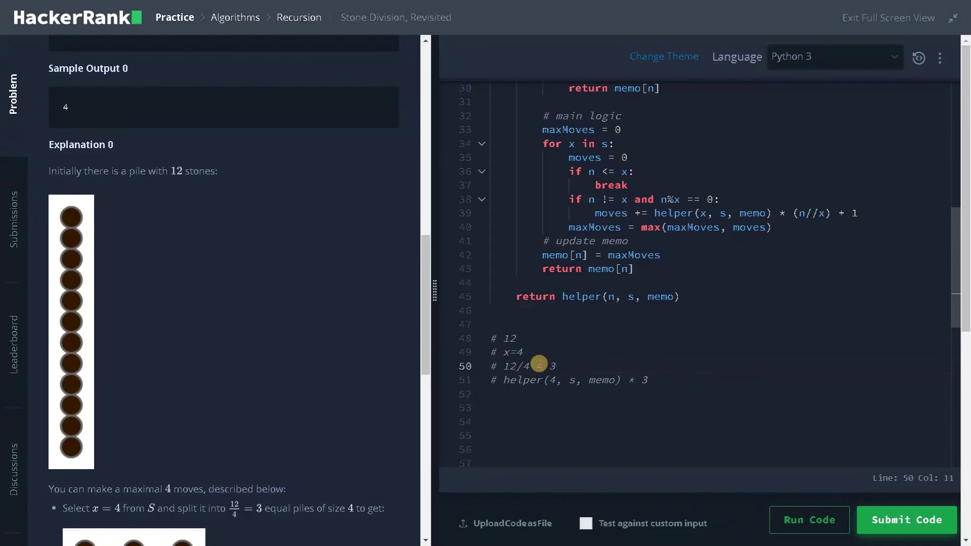
pyautogui.scroll(-5, 190, 406)
pyautogui.scroll(-5, 119, 351)
pyautogui.scroll(4, 119, 351)
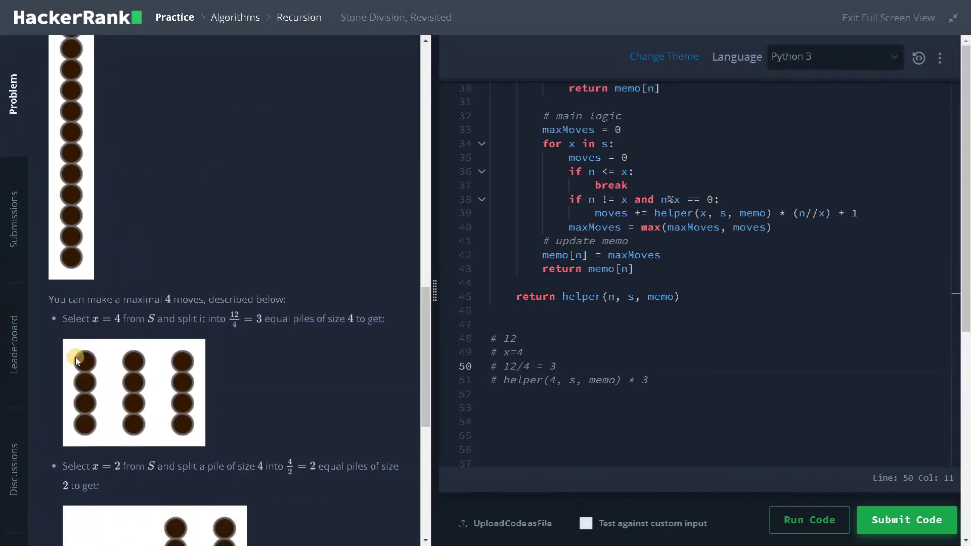
pyautogui.doubleClick(646, 379)
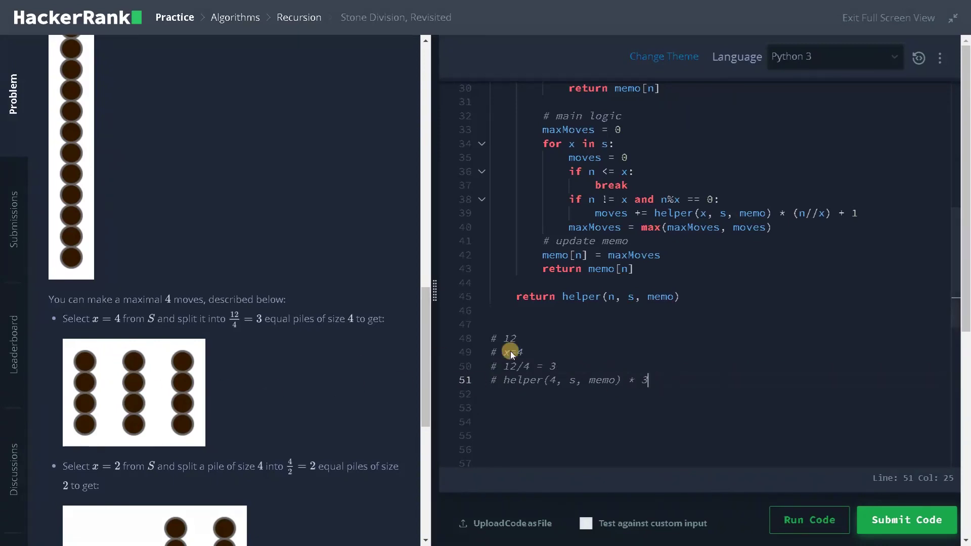
pyautogui.moveTo(503, 379); pyautogui.dragTo(621, 379)
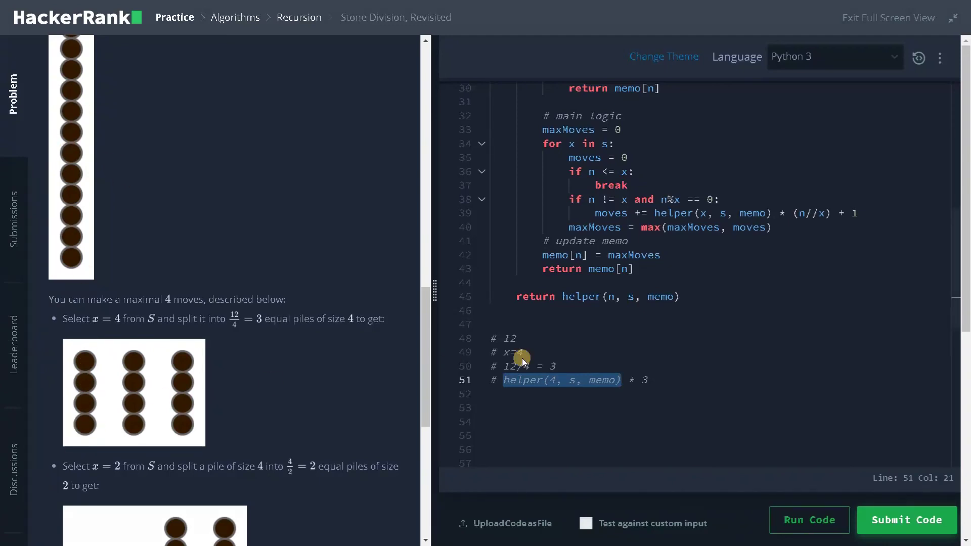
pyautogui.click(603, 377)
pyautogui.moveTo(503, 379)
pyautogui.mouseDown()
pyautogui.moveTo(622, 379)
pyautogui.moveTo(503, 380)
pyautogui.mouseUp()
pyautogui.click(621, 380)
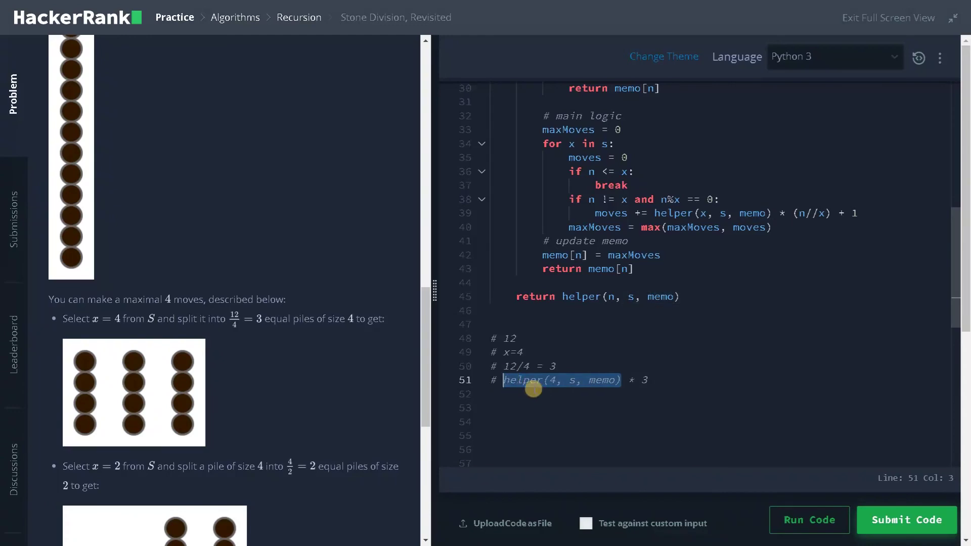
pyautogui.click(662, 380)
pyautogui.moveTo(508, 366); pyautogui.dragTo(558, 365)
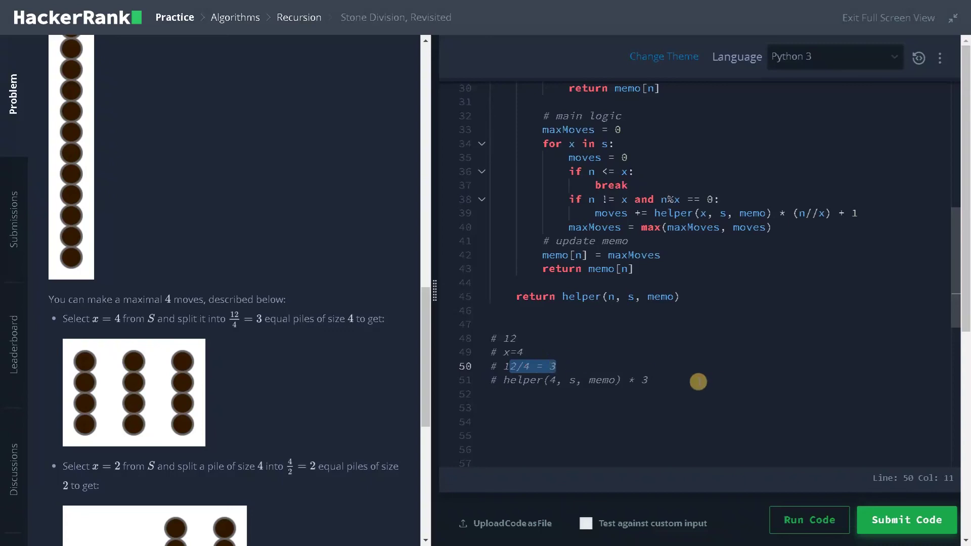
pyautogui.click(675, 379)
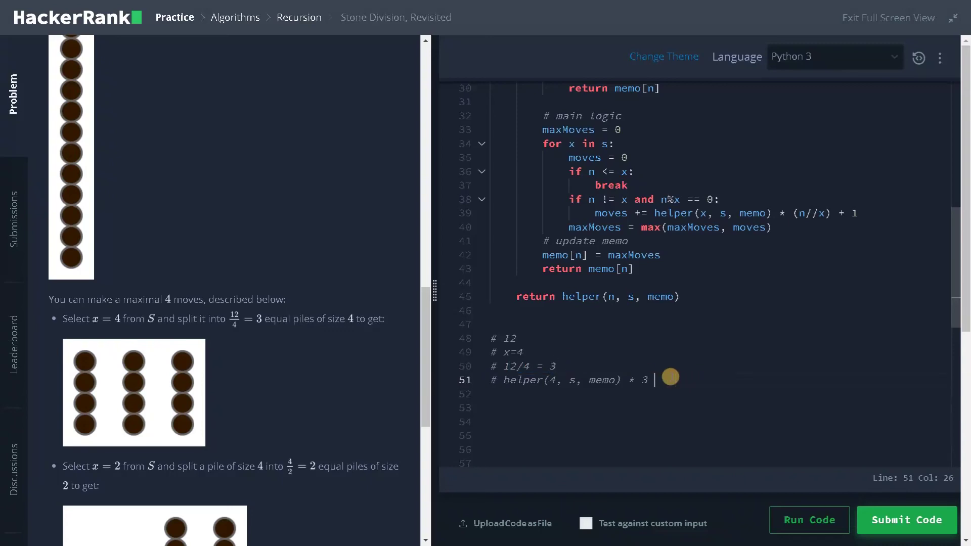
pyautogui.write('+ 1')
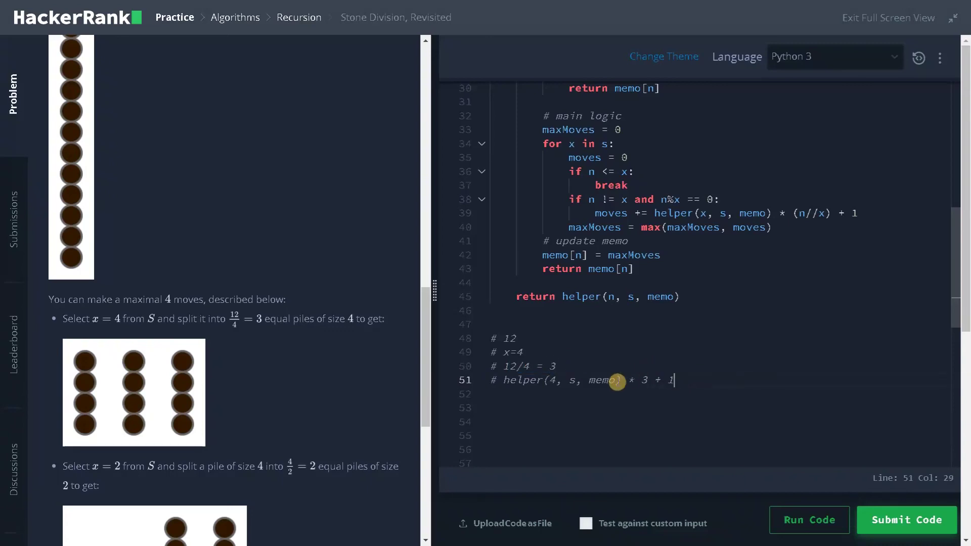
pyautogui.moveTo(621, 380); pyautogui.dragTo(504, 380)
pyautogui.hotkey('ctrl', 'c')
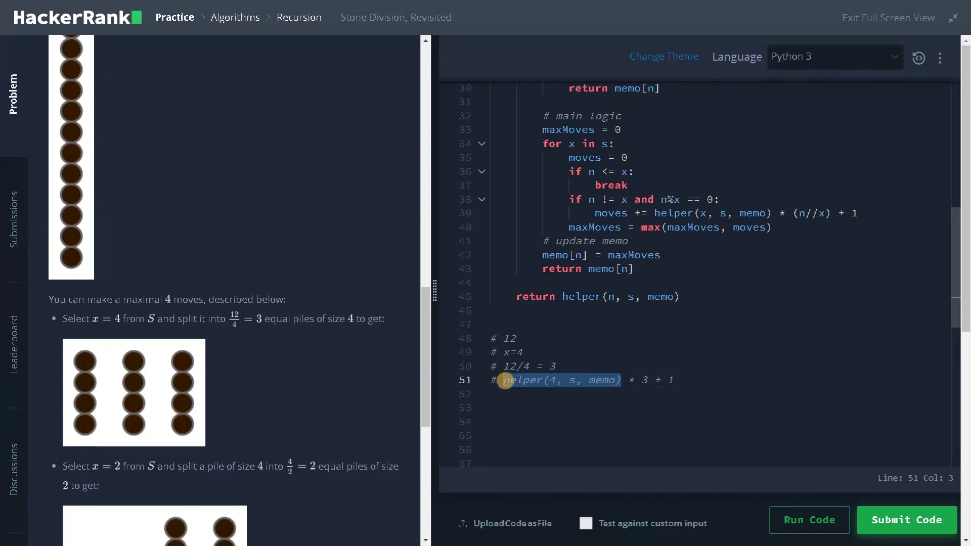
# Paste 'helper(4, s, memo)' as comments below the first trace and above it
pyautogui.click(497, 408)
pyautogui.write('#')
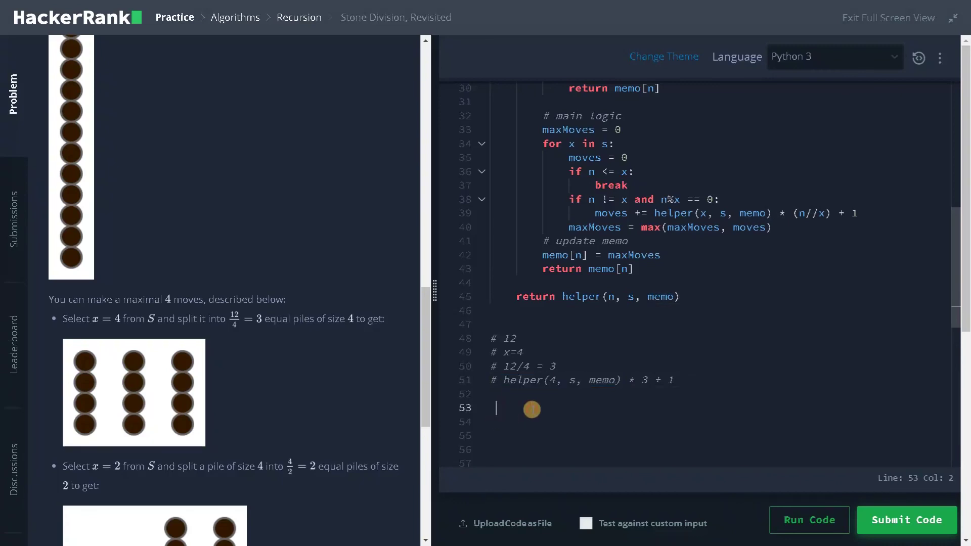
pyautogui.hotkey('ctrl', 'v')
pyautogui.moveTo(503, 381)
pyautogui.mouseDown()
pyautogui.moveTo(617, 380)
pyautogui.moveTo(502, 380)
pyautogui.mouseUp()
pyautogui.click(496, 327)
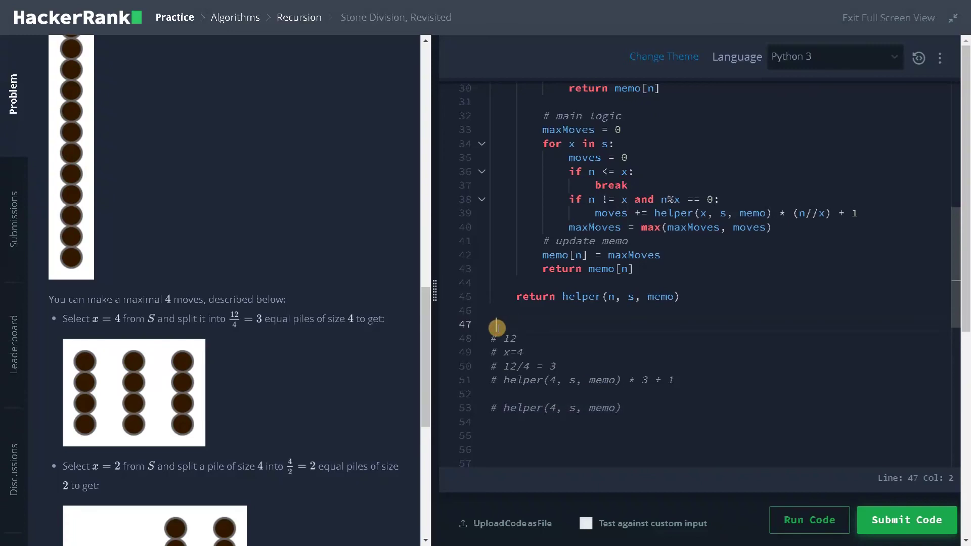
pyautogui.press('BackSpace')
pyautogui.hotkey('ctrl', 'v')
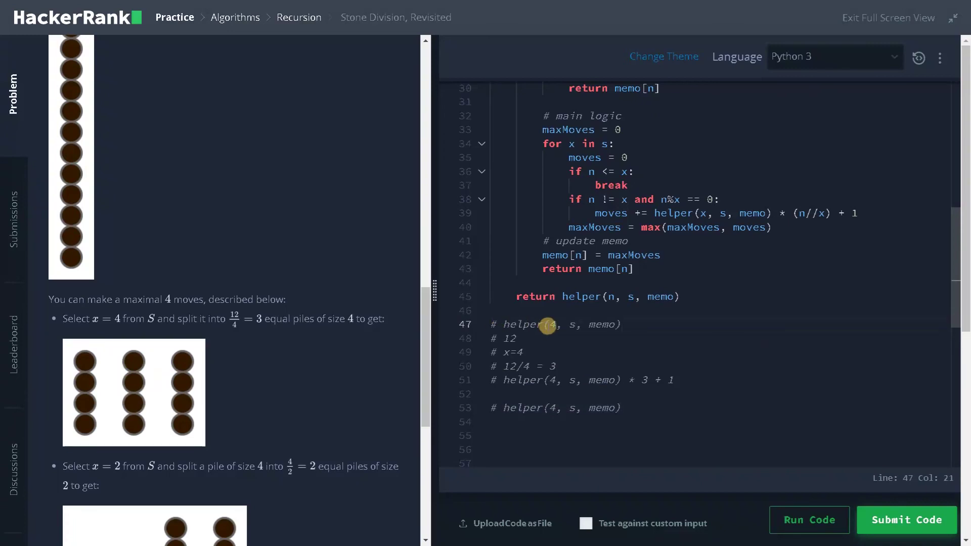
# Change the top heading to 'helper(12, s, memo)' and delete the '# 12' line
pyautogui.click(558, 325)
pyautogui.press('BackSpace')
pyautogui.write('12')
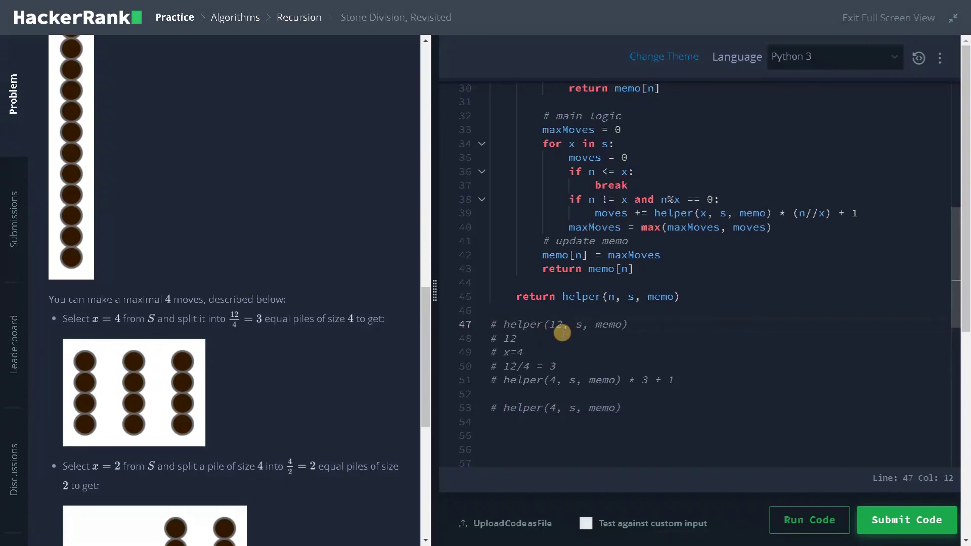
pyautogui.moveTo(522, 338); pyautogui.dragTo(489, 339)
pyautogui.press('BackSpace')
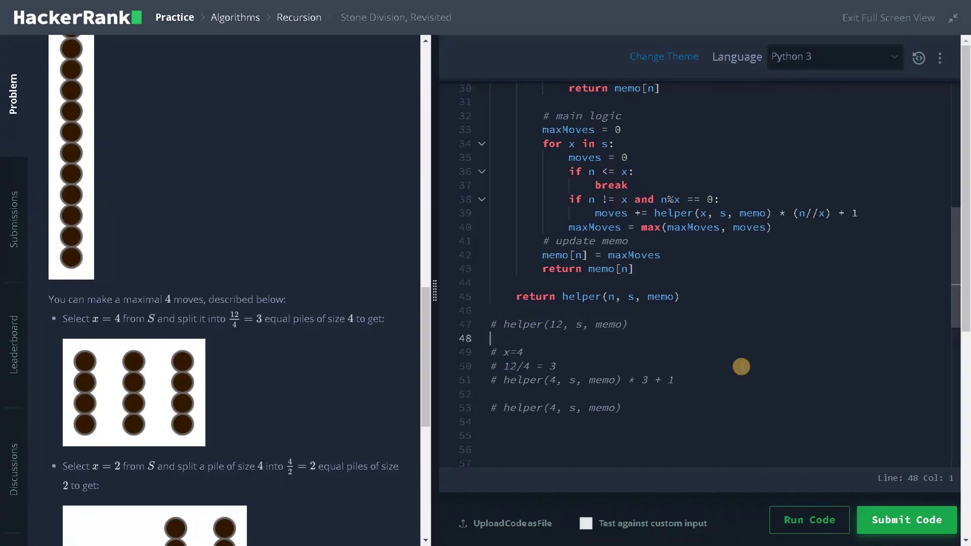
pyautogui.press('BackSpace')
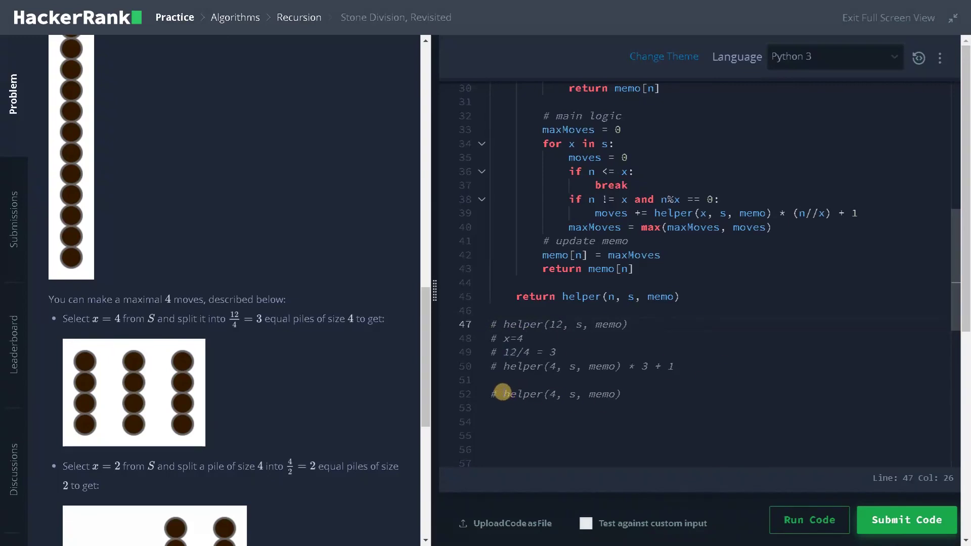
# Write the second trace: 'x=2', '4/2 = 2', 'helper(2, s, memo) * 2 + 1'
pyautogui.moveTo(500, 393); pyautogui.dragTo(629, 394)
pyautogui.click(500, 412)
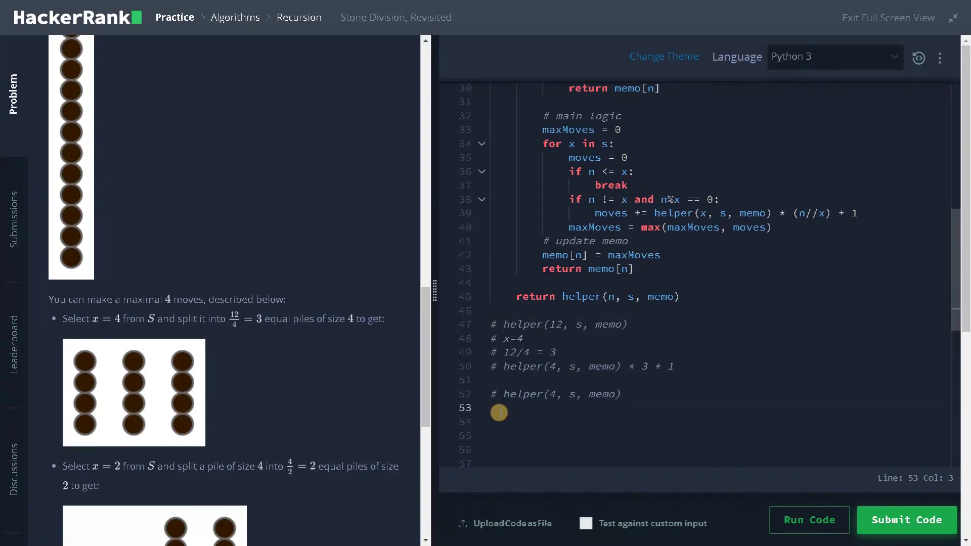
pyautogui.press('BackSpace')
pyautogui.write('2')
pyautogui.press('Return')
pyautogui.write('2')
pyautogui.press('Return')
pyautogui.write('# hel')
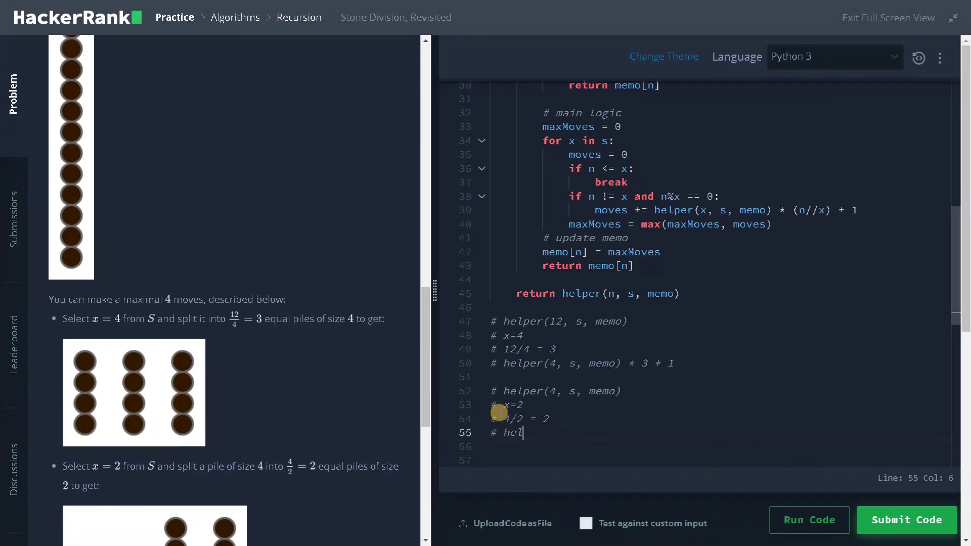
pyautogui.write('per(2, s, m')
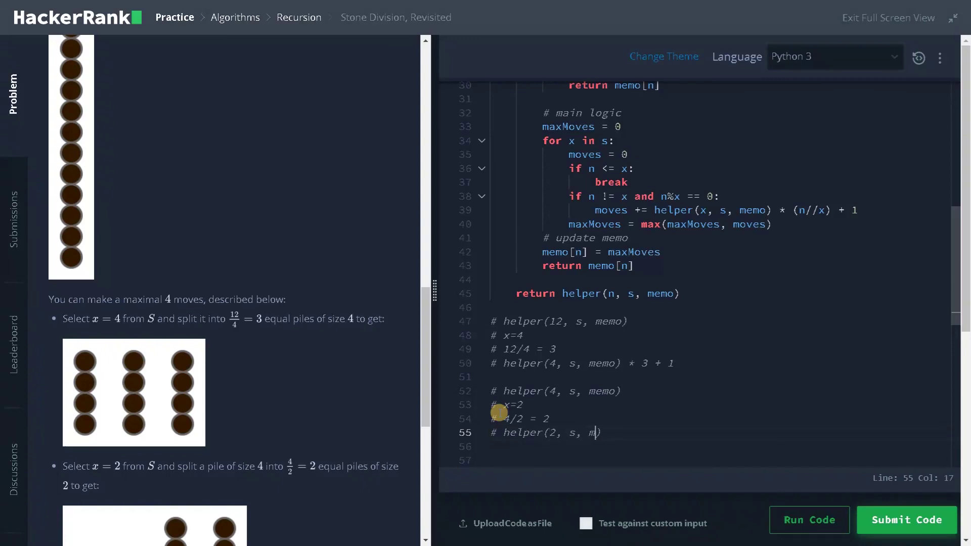
pyautogui.write('emo')
pyautogui.press('Right')
pyautogui.moveTo(503, 433); pyautogui.dragTo(618, 433)
pyautogui.hotkey('ctrl', 'c')
pyautogui.press('End')
pyautogui.press('Return')
pyautogui.press('Return')
pyautogui.press('Return')
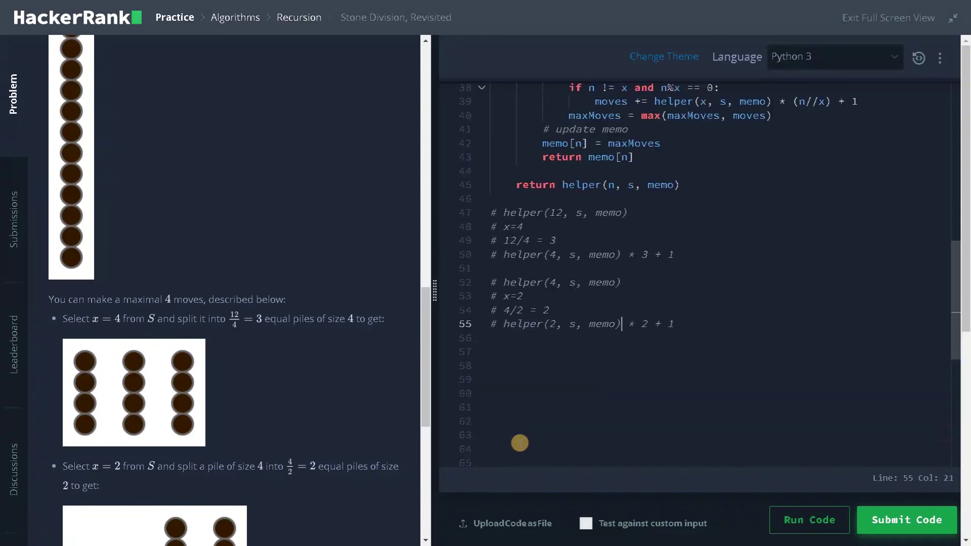
pyautogui.write('#')
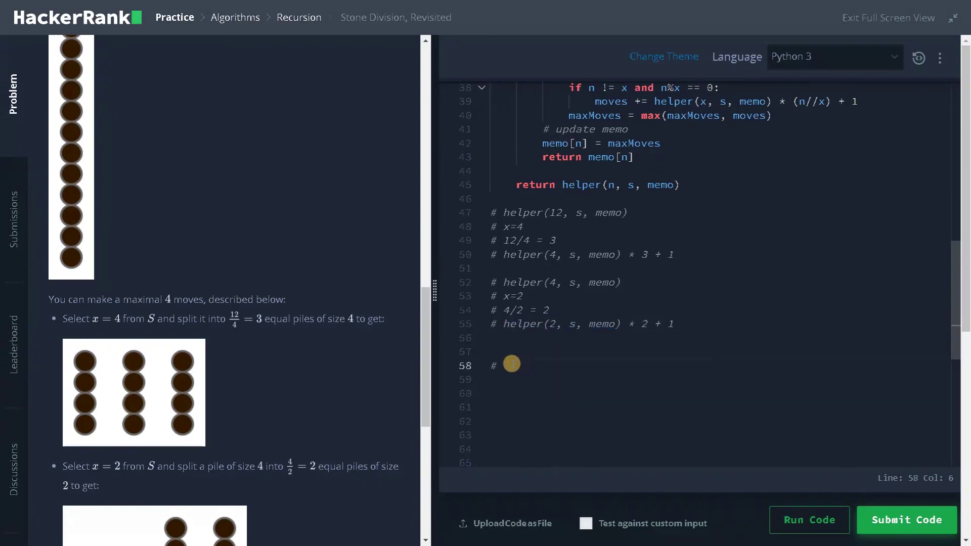
pyautogui.hotkey('ctrl', 'v')
pyautogui.scroll(8, 631, 391)
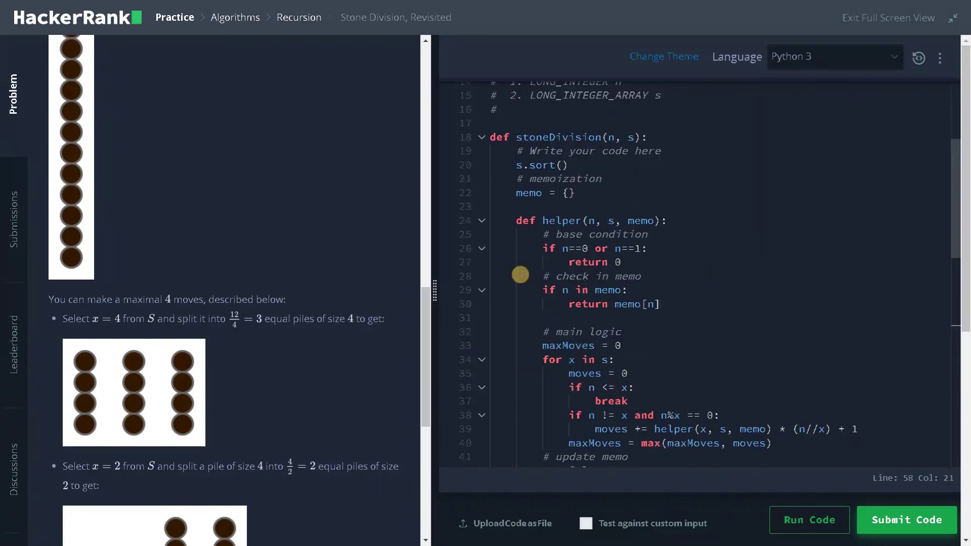
pyautogui.scroll(-3, 583, 252)
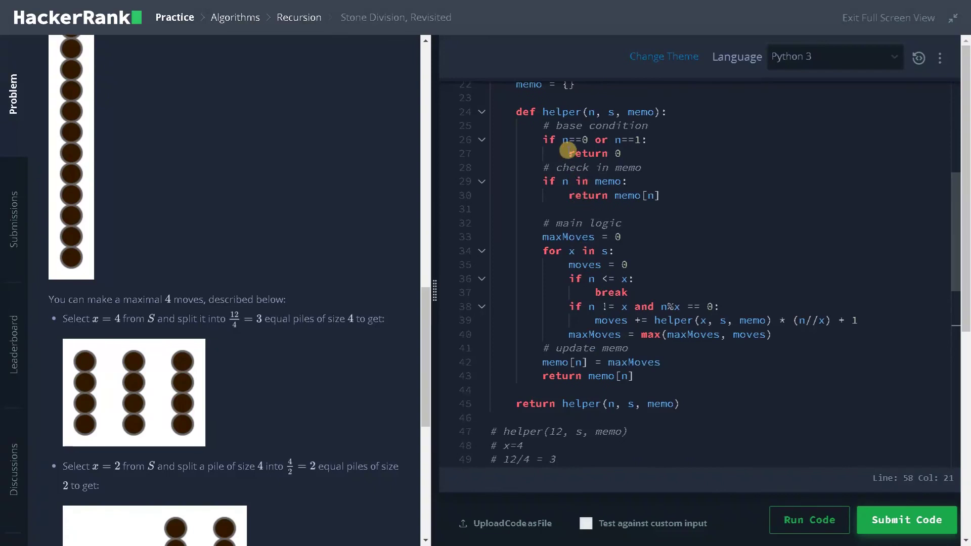
pyautogui.click(620, 181)
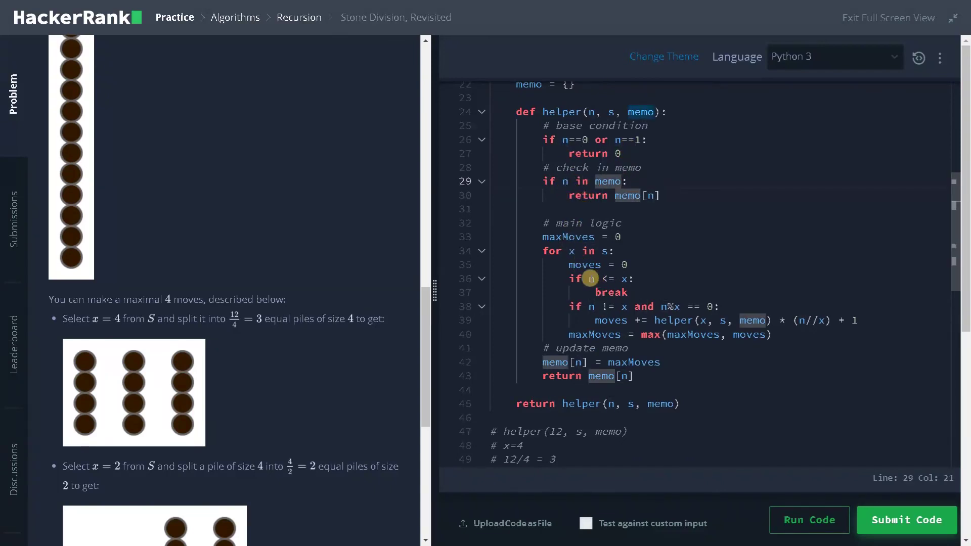
pyautogui.click(589, 279)
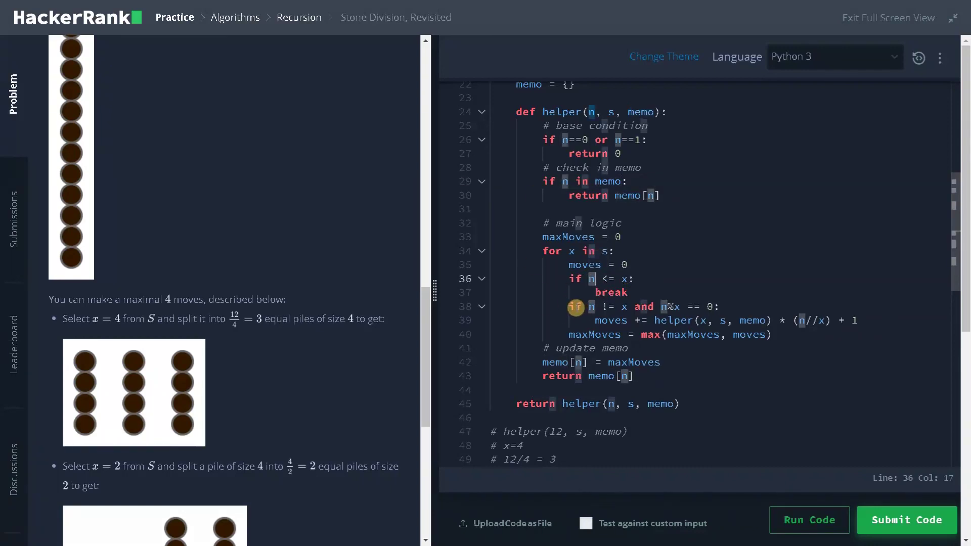
pyautogui.click(614, 237)
pyautogui.click(607, 362)
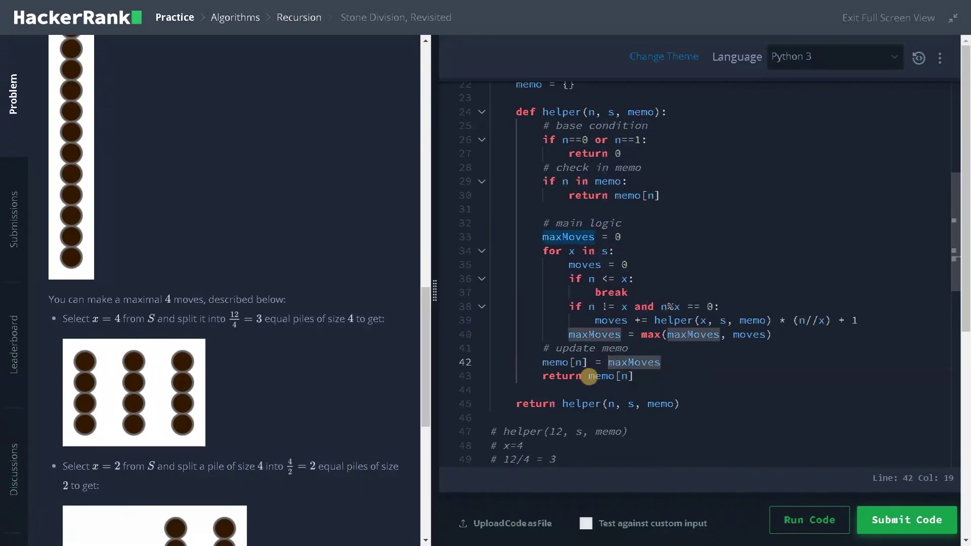
pyautogui.click(629, 376)
pyautogui.scroll(-8, 574, 380)
pyautogui.scroll(3, 574, 379)
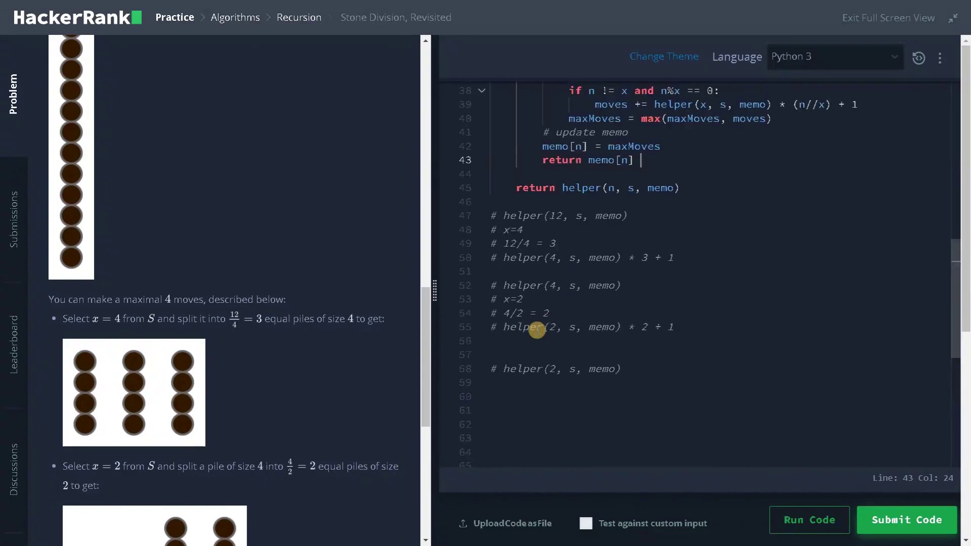
pyautogui.moveTo(496, 369); pyautogui.dragTo(630, 372)
# Add '-> 0' after 'helper(2, s, memo)' and a '# 0 * 2 + 1 = 1' line below
pyautogui.click(642, 371)
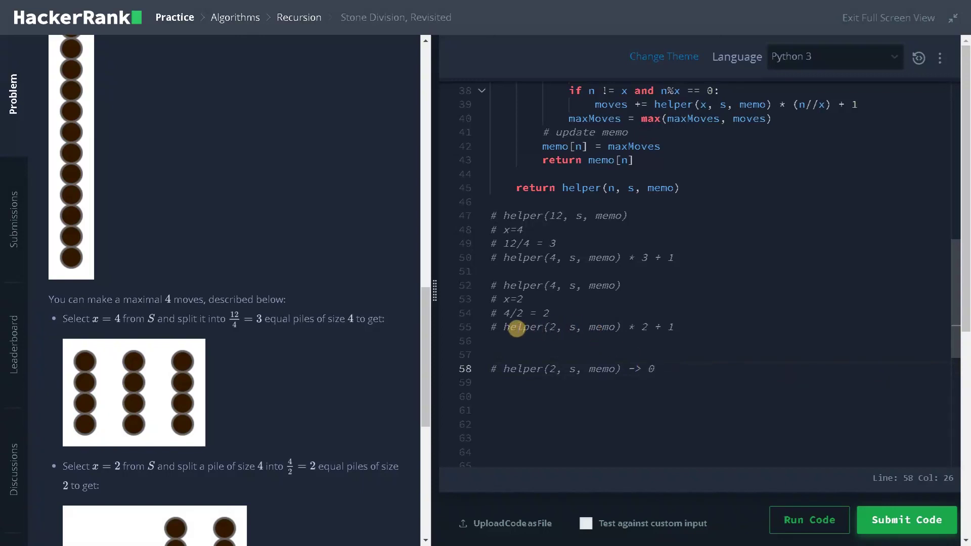
pyautogui.moveTo(503, 328); pyautogui.dragTo(621, 327)
pyautogui.click(498, 341)
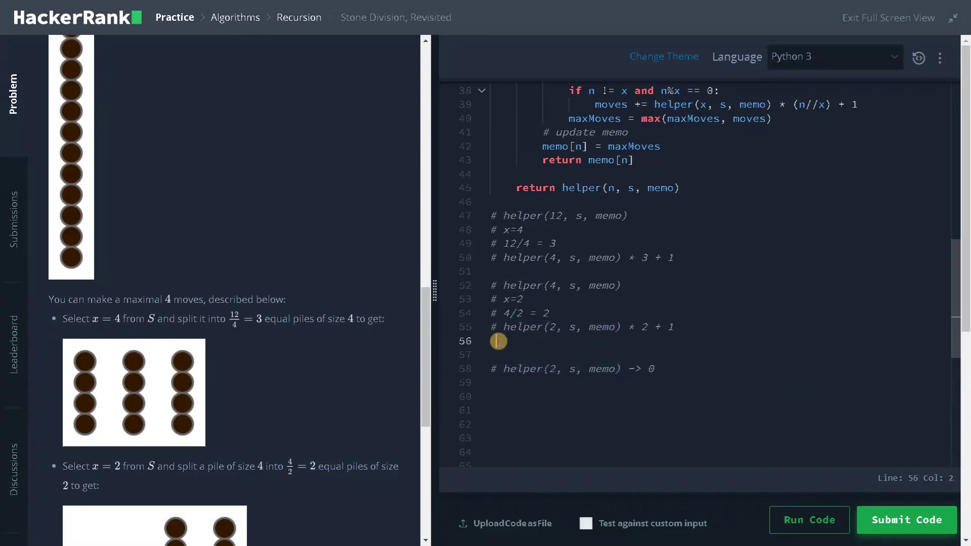
pyautogui.press('BackSpace')
pyautogui.write('0 * 2')
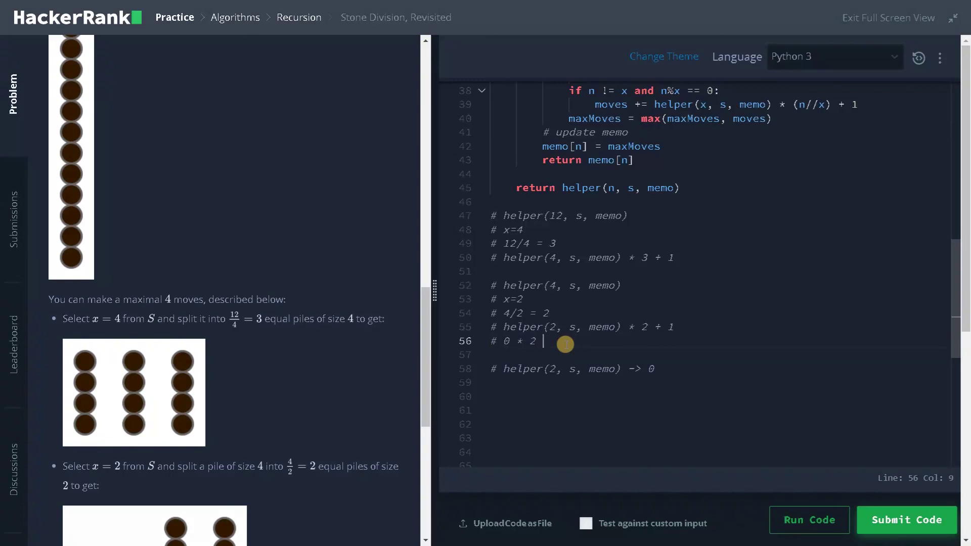
pyautogui.write('+ 1')
pyautogui.moveTo(564, 342); pyautogui.dragTo(501, 341)
pyautogui.click(552, 342)
pyautogui.write('1 = 1')
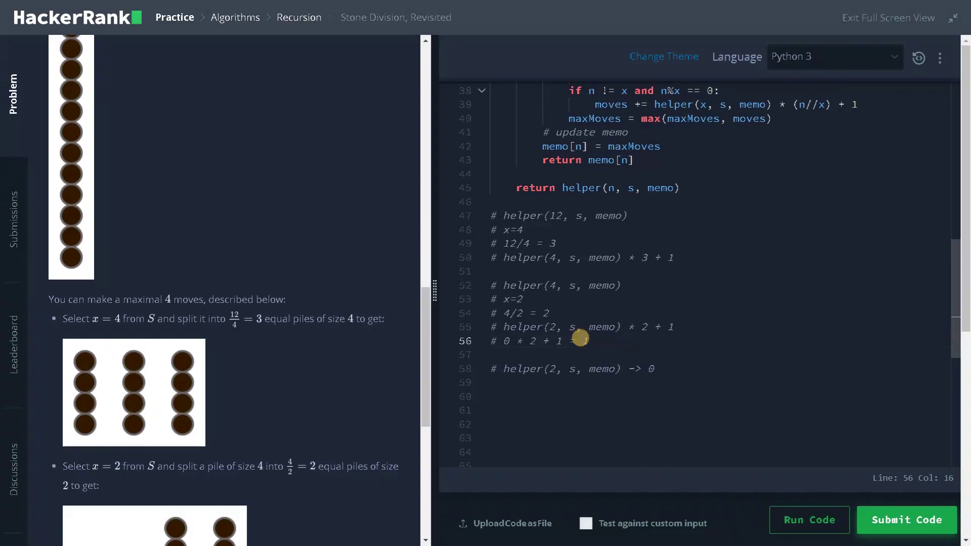
pyautogui.doubleClick(587, 340)
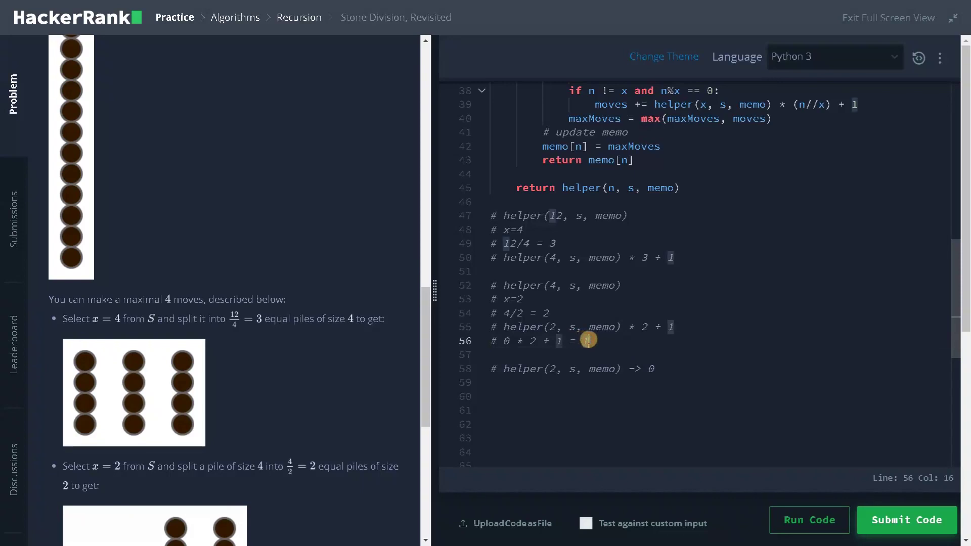
# Add '# 1 * 3 + 1 = 3 + 1 = 4' under the first trace and delete surplus blank lines
pyautogui.click(683, 256)
pyautogui.press('Return')
pyautogui.press('Return')
pyautogui.press('Return')
pyautogui.press('Up')
pyautogui.press('Up')
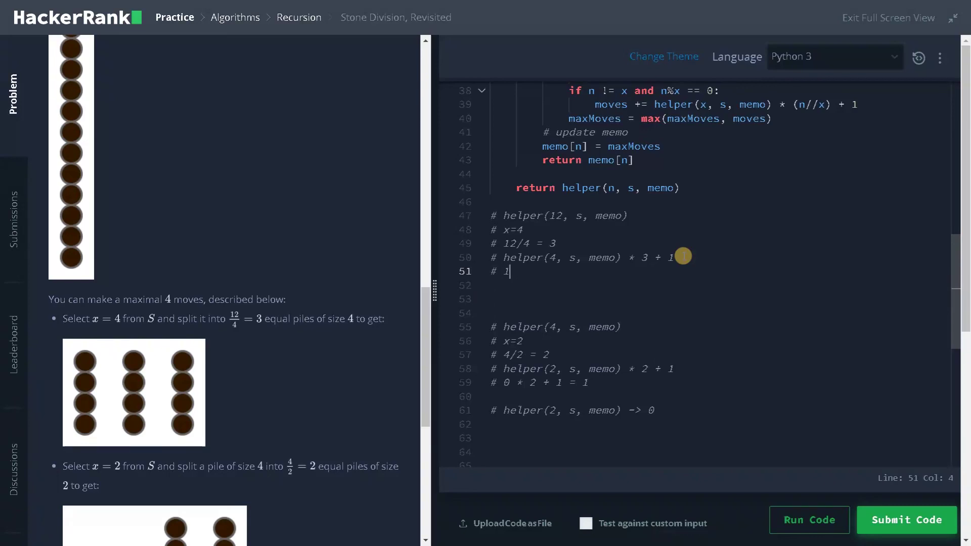
pyautogui.write('* ')
pyautogui.write('+ ')
pyautogui.write(' = 2')
pyautogui.write('3 + 1')
pyautogui.write('= ')
pyautogui.write('4')
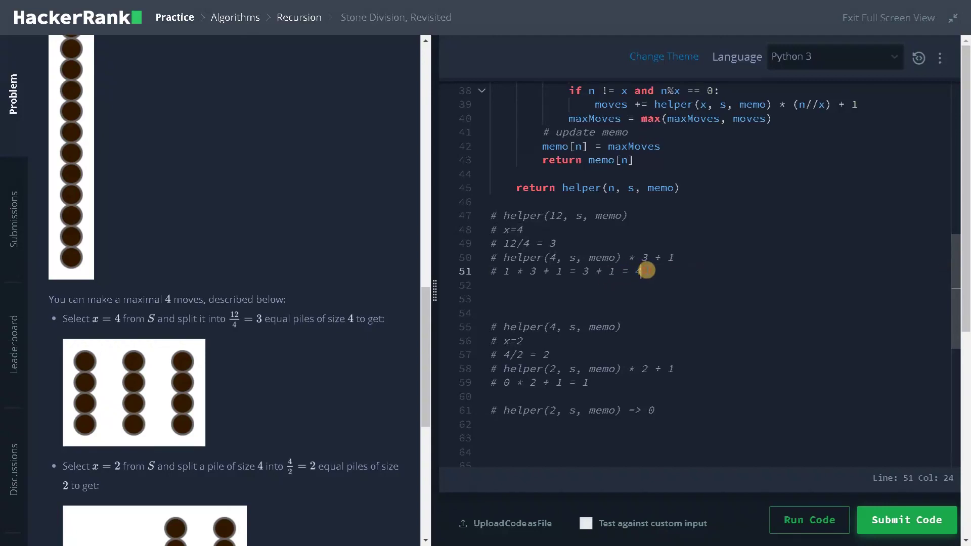
pyautogui.click(517, 312)
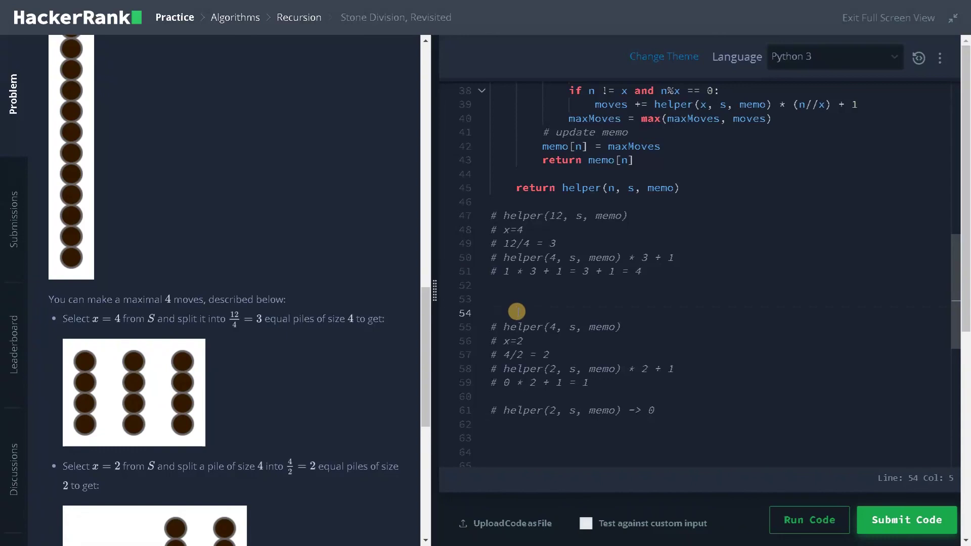
pyautogui.press('BackSpace')
pyautogui.press('BackSpace')
pyautogui.press('BackSpace')
pyautogui.press('BackSpace')
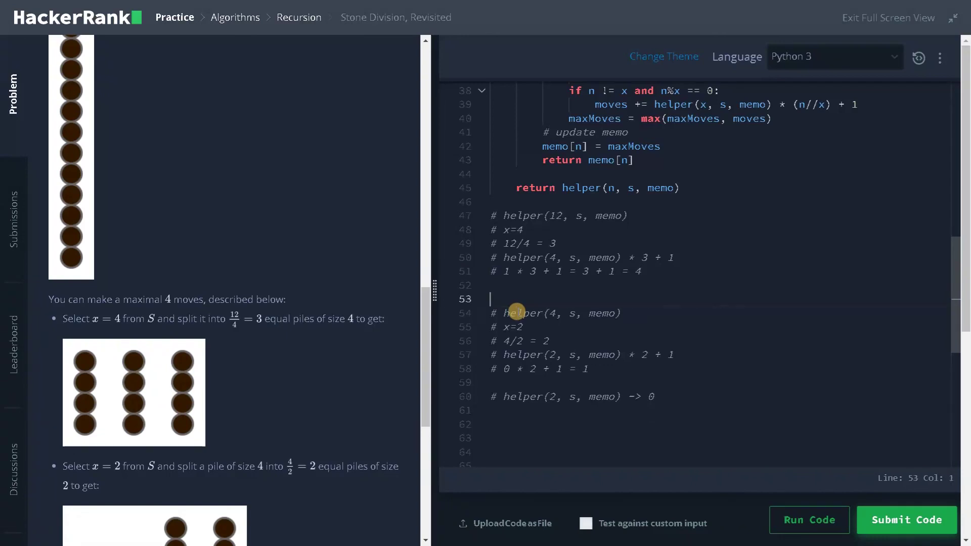
pyautogui.press('BackSpace')
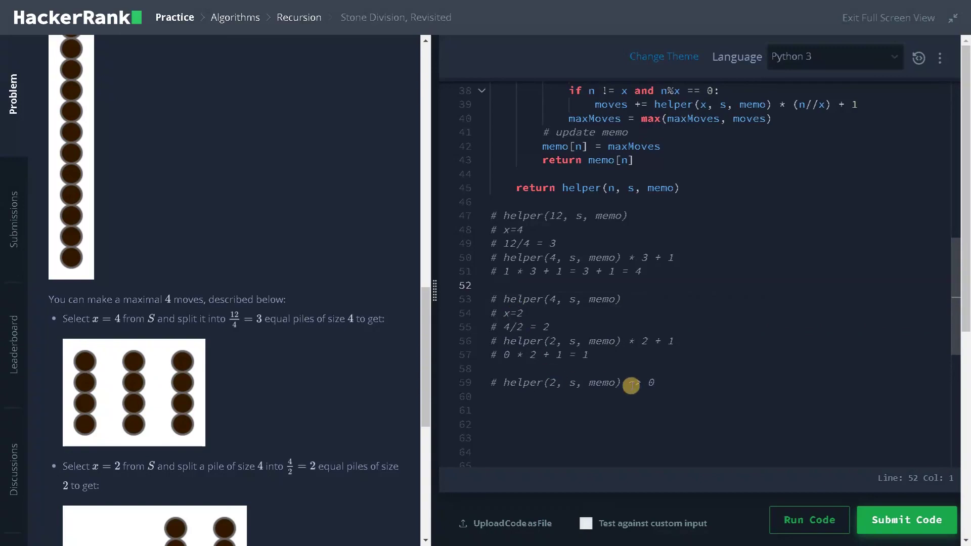
pyautogui.click(637, 383)
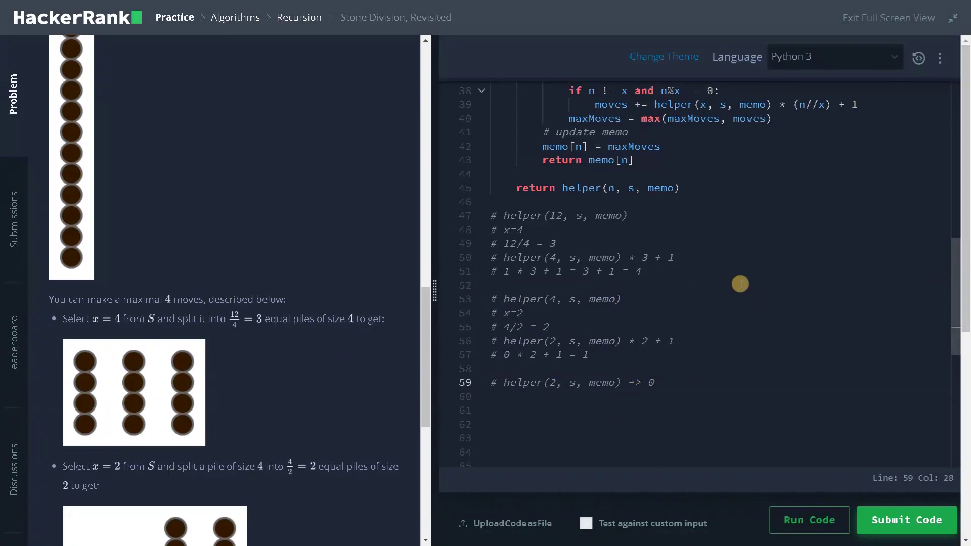
# Submit the Stone Division solution and confirm all test cases pass
pyautogui.click(657, 383)
pyautogui.scroll(3, 538, 387)
pyautogui.scroll(3, 538, 386)
pyautogui.scroll(3, 531, 364)
pyautogui.scroll(-2, 622, 334)
pyautogui.click(907, 520)
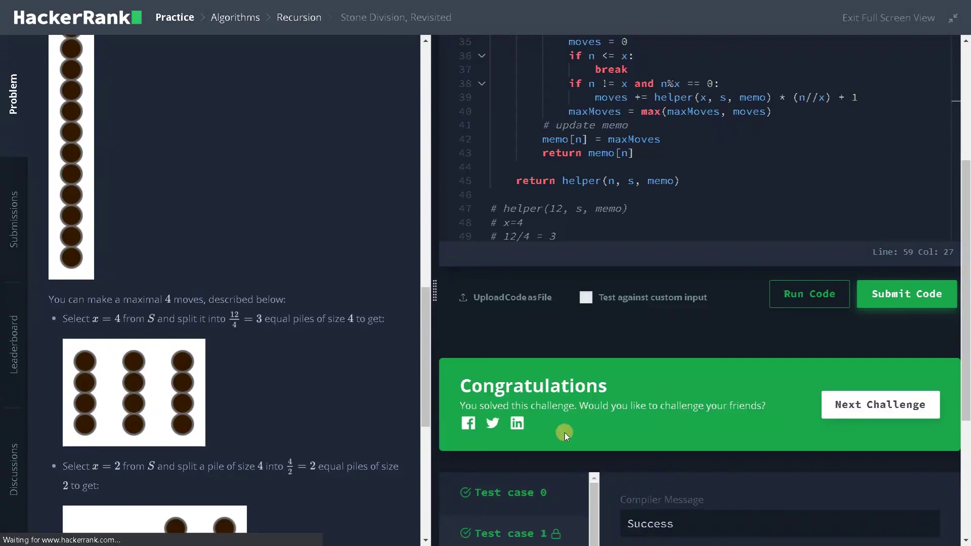
pyautogui.scroll(5, 319, 429)
pyautogui.scroll(8, 304, 429)
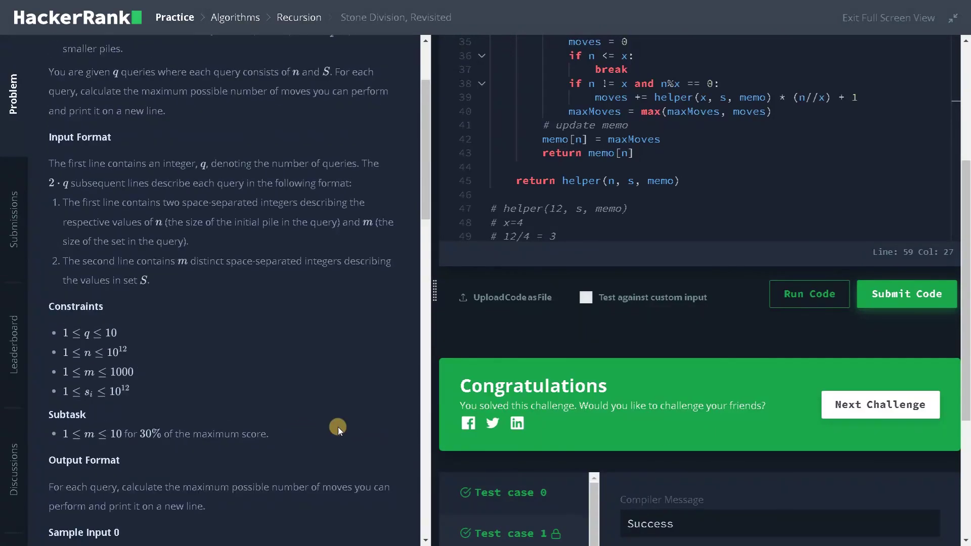
pyautogui.scroll(6, 726, 431)
pyautogui.scroll(3, 710, 449)
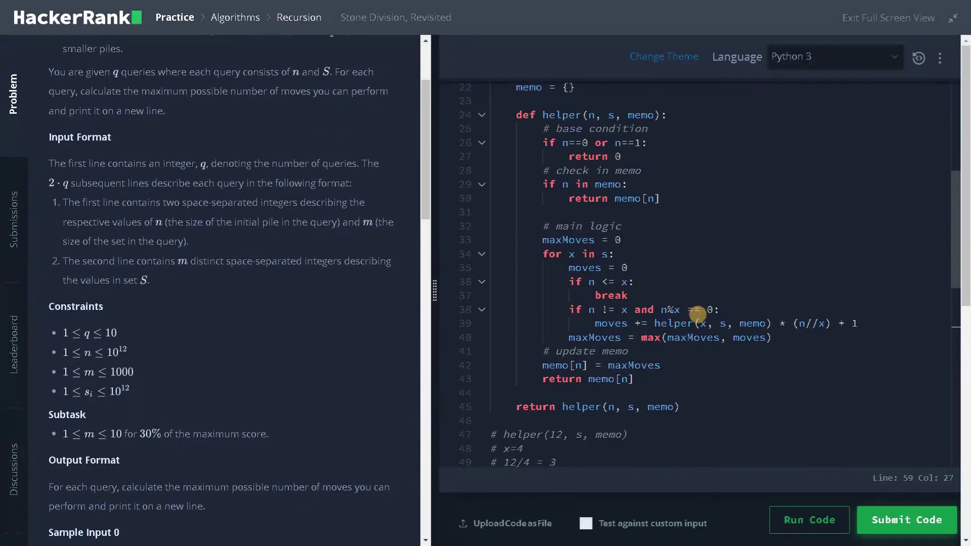